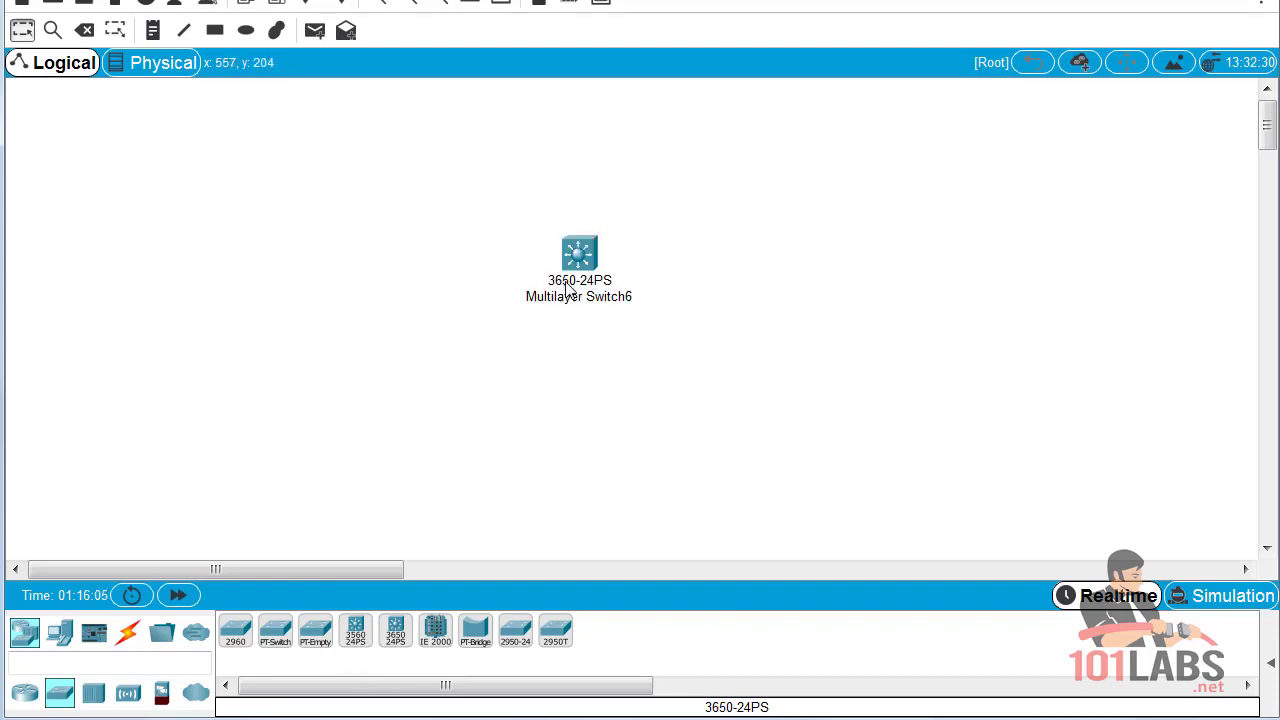
{"action": "left_click", "coordinate": [580, 253]}
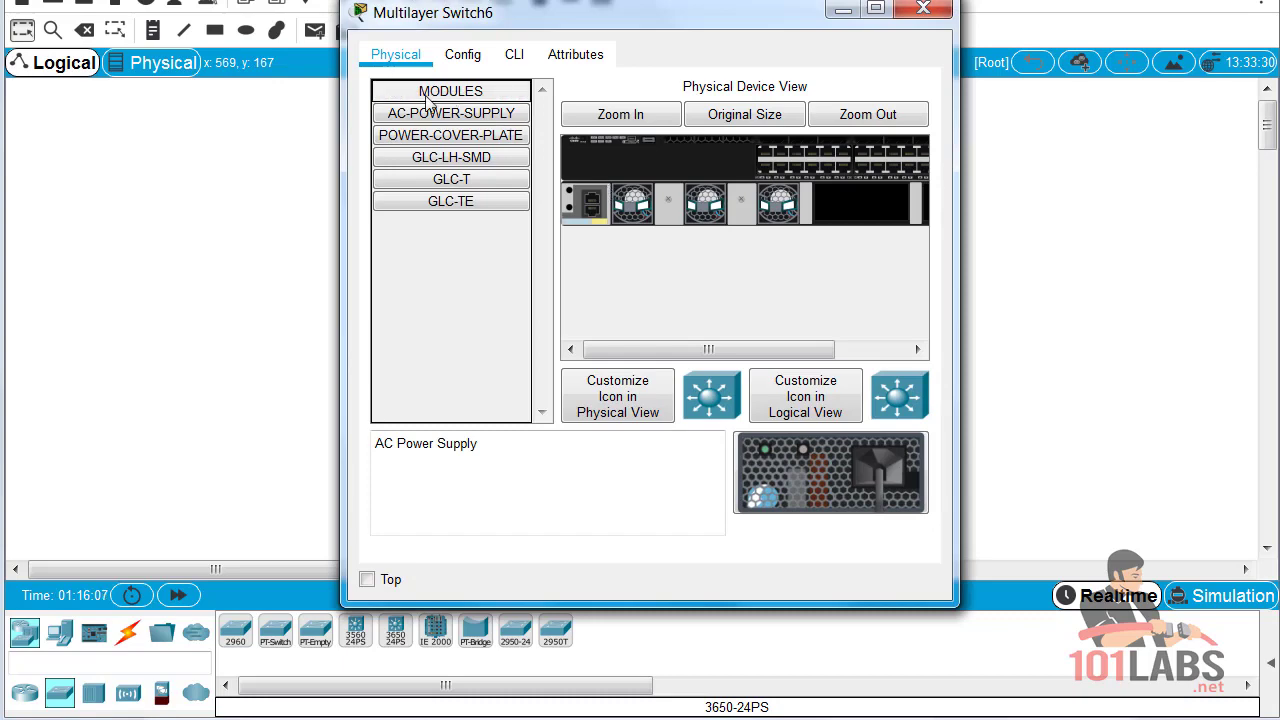
{"action": "left_click_drag", "start_coordinate": [958, 234], "coordinate": [1270, 236]}
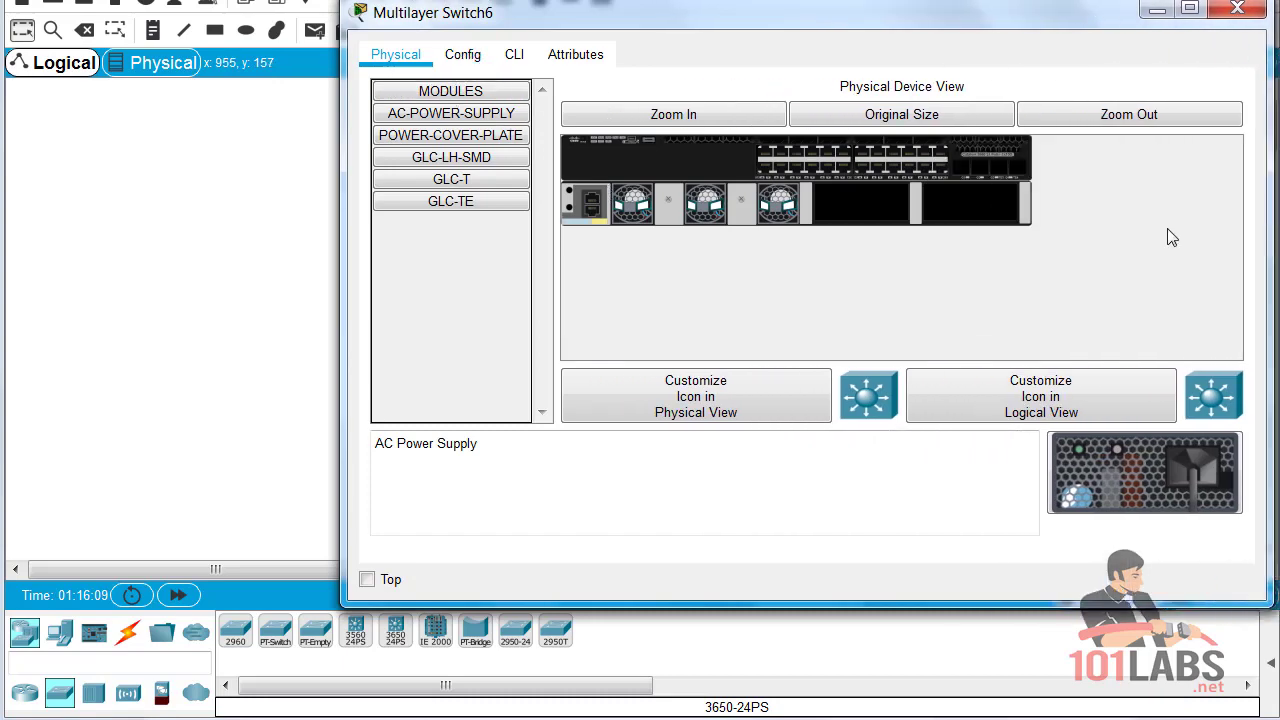
{"action": "left_click_drag", "start_coordinate": [624, 10], "coordinate": [289, 12]}
{"action": "left_click", "coordinate": [340, 113]}
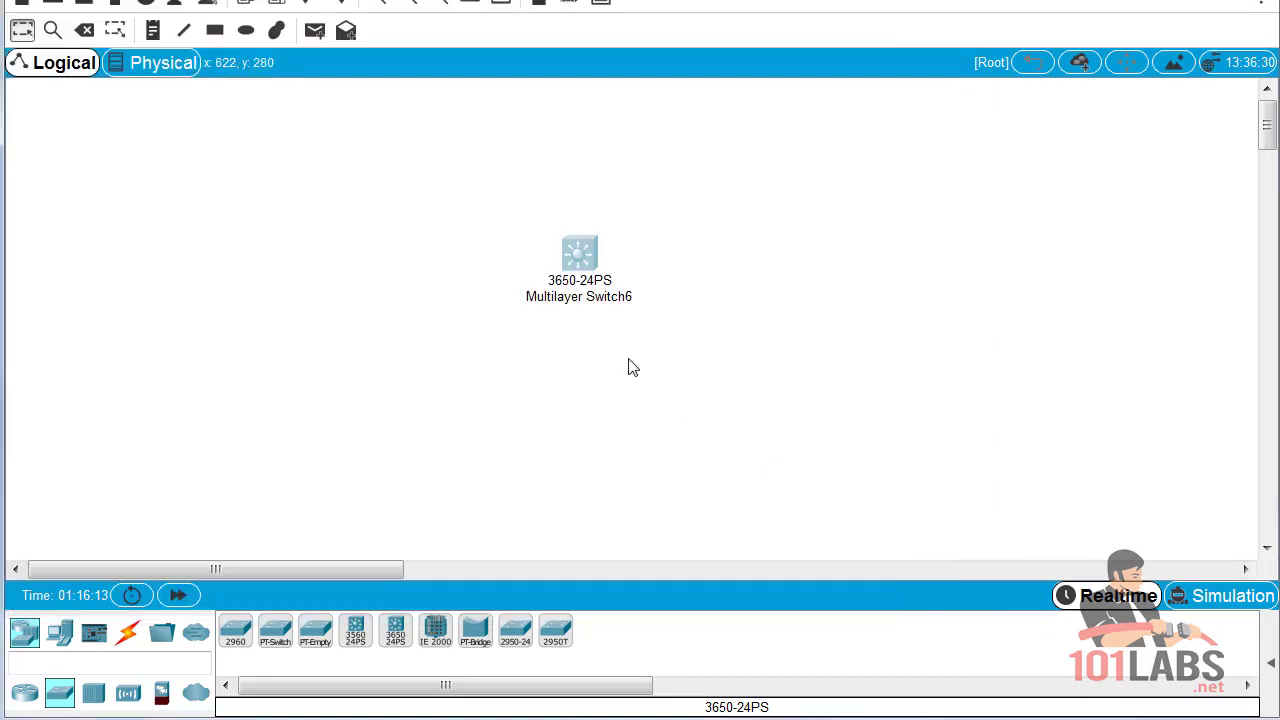
{"action": "left_click", "coordinate": [596, 276]}
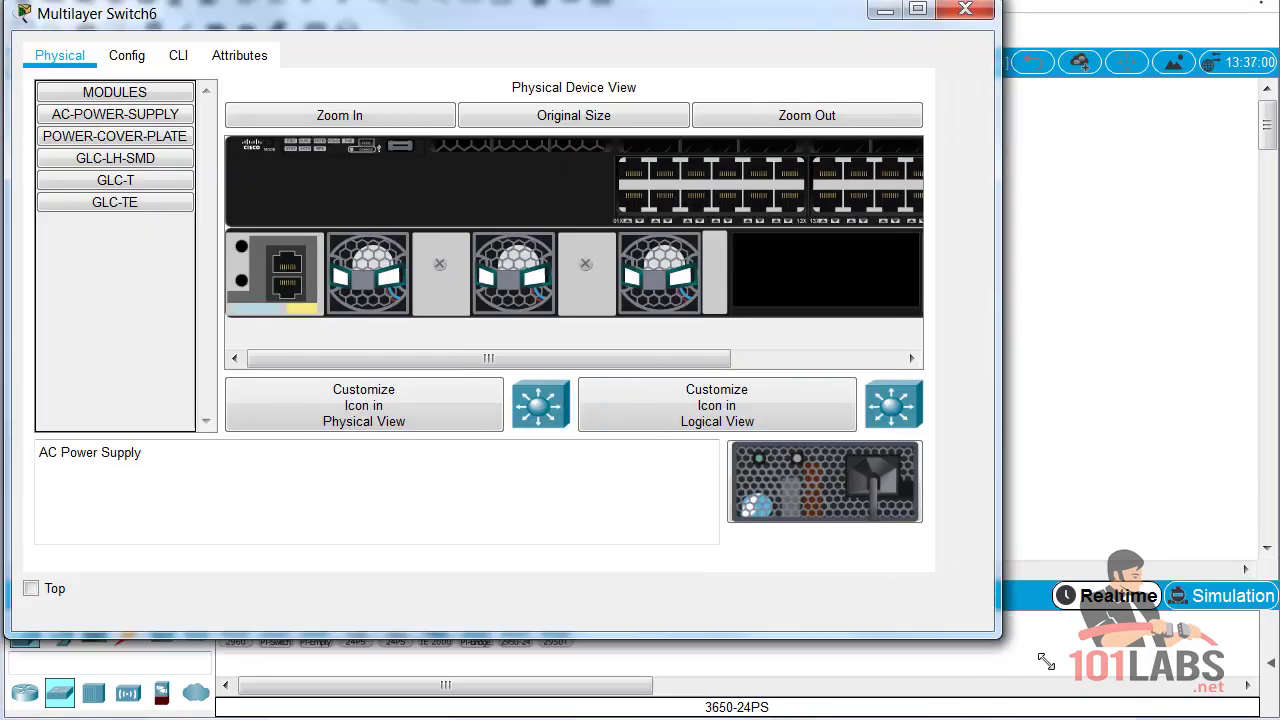
{"action": "left_click_drag", "start_coordinate": [1046, 661], "coordinate": [1275, 715]}
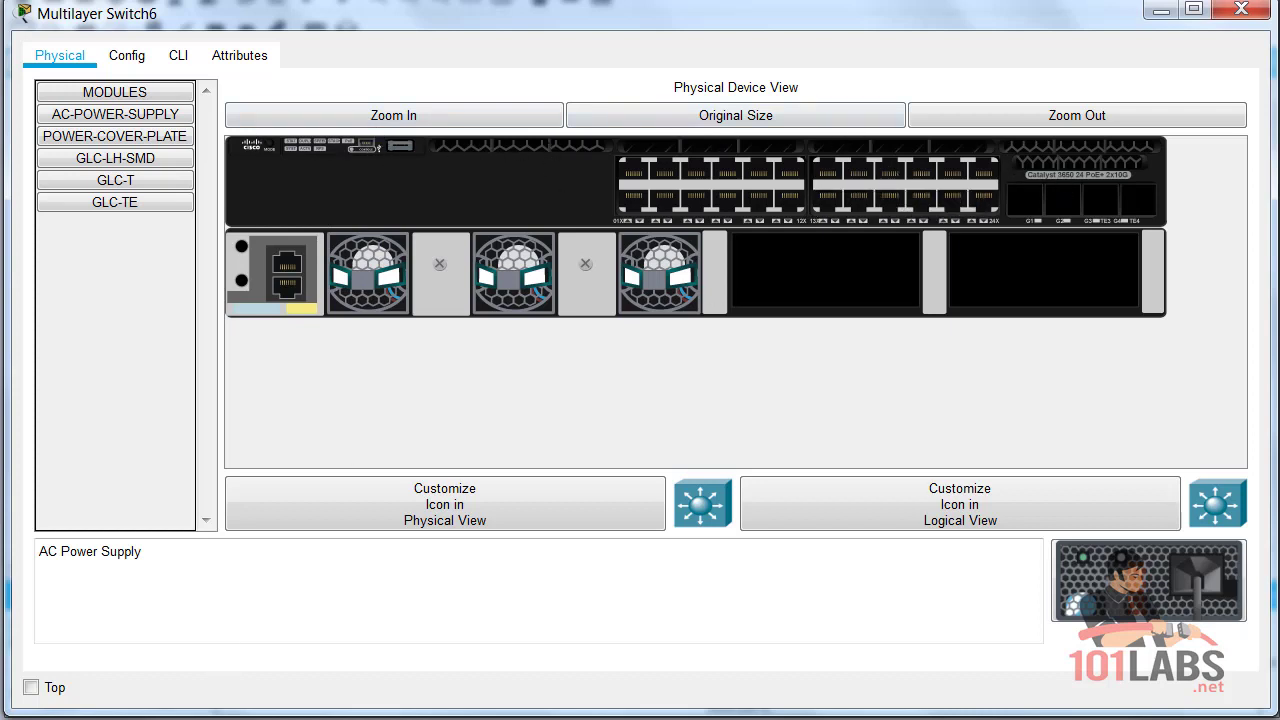
Step: Close the switch window and place an ISR4331 router, Router2, on the workspace
{"action": "left_click", "coordinate": [1241, 9]}
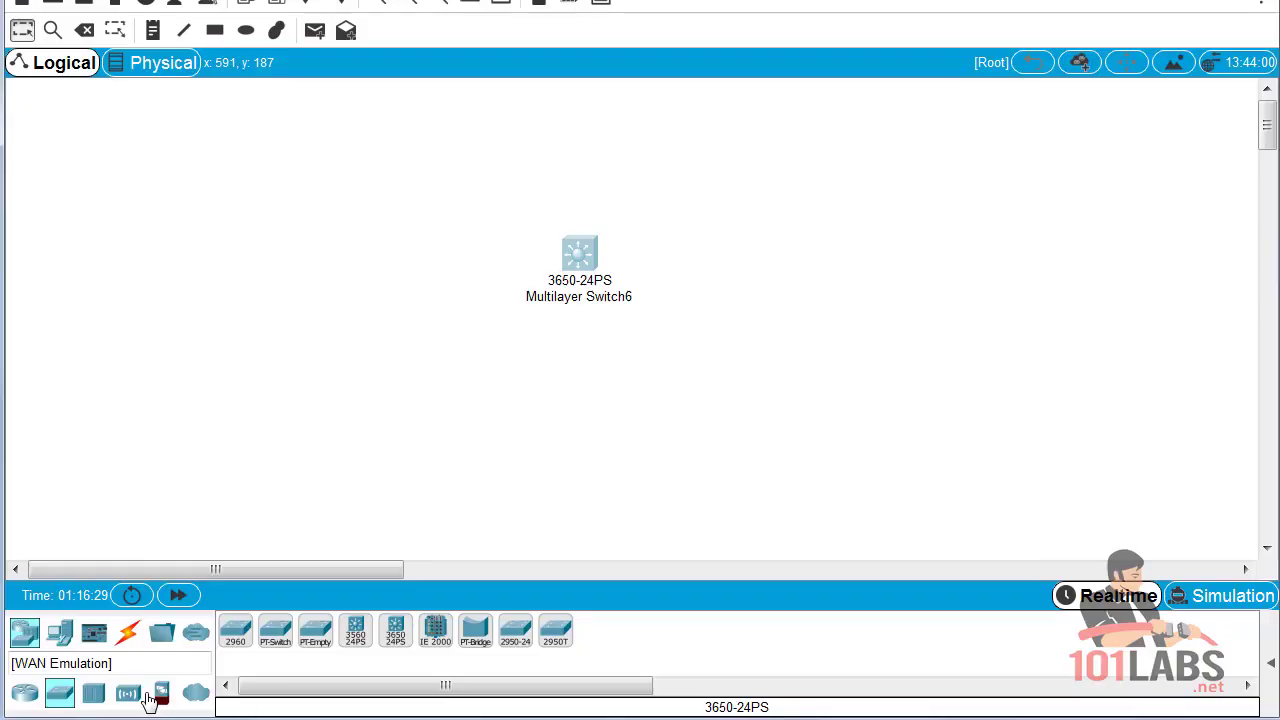
{"action": "left_click", "coordinate": [28, 693]}
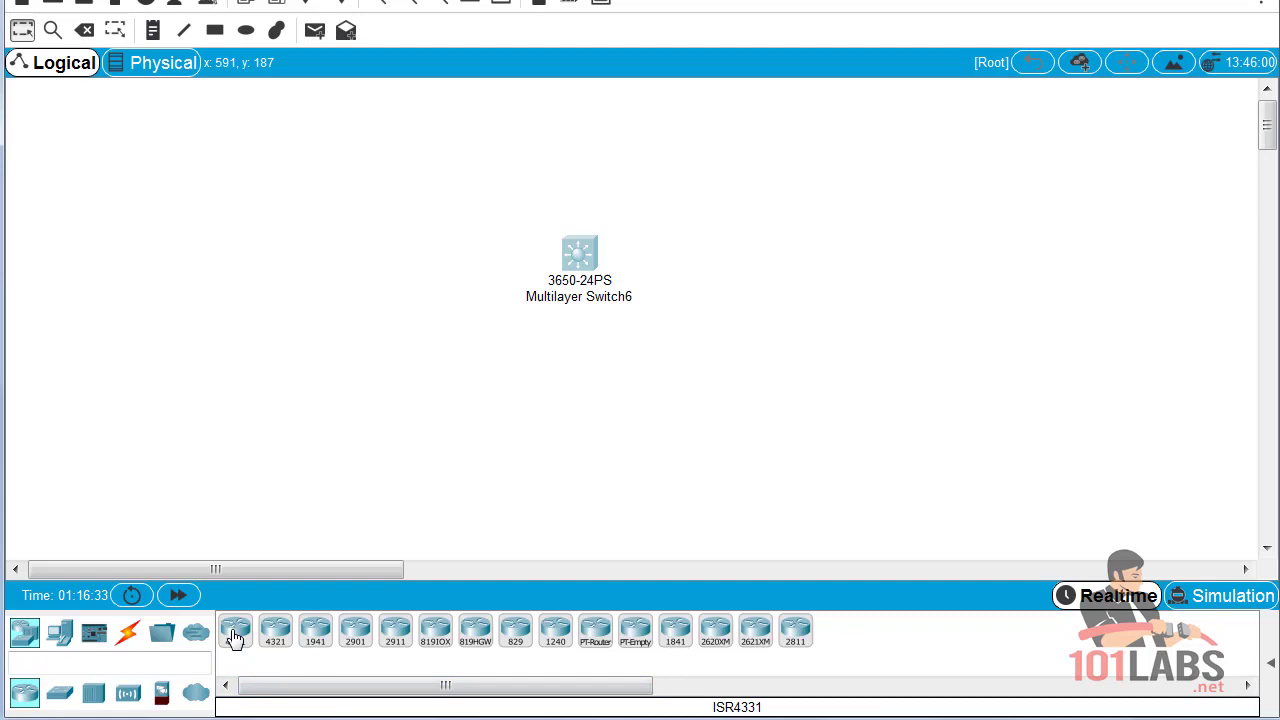
{"action": "left_click_drag", "start_coordinate": [235, 632], "coordinate": [281, 288]}
{"action": "left_click", "coordinate": [304, 263]}
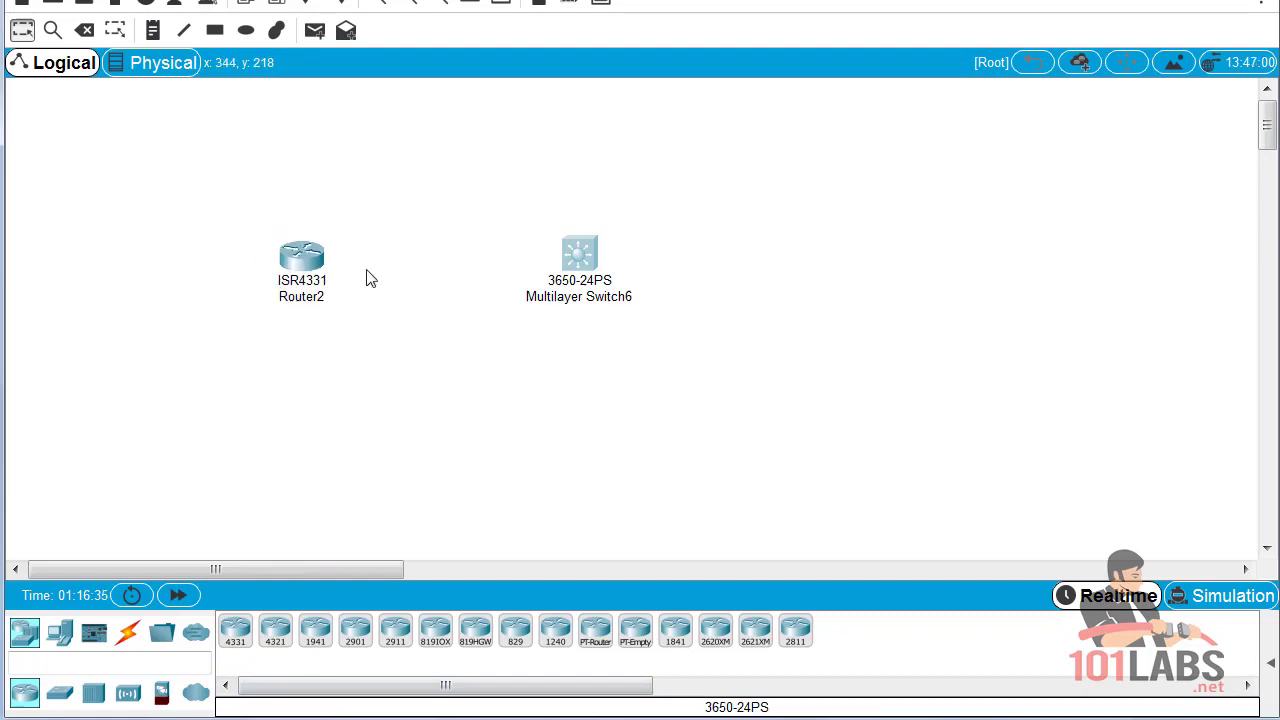
Step: Show Router2's physical chassis zoomed in, in a widened configuration window
{"action": "left_click", "coordinate": [298, 260]}
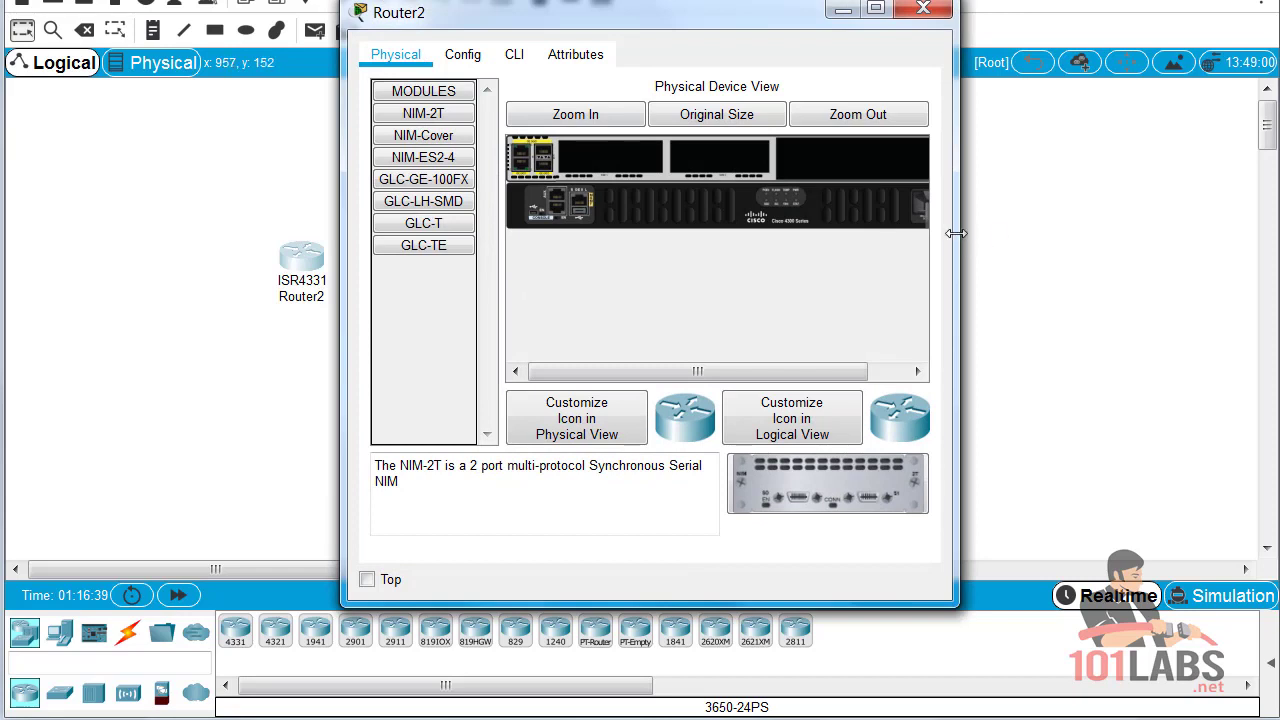
{"action": "left_click_drag", "start_coordinate": [957, 237], "coordinate": [1227, 224]}
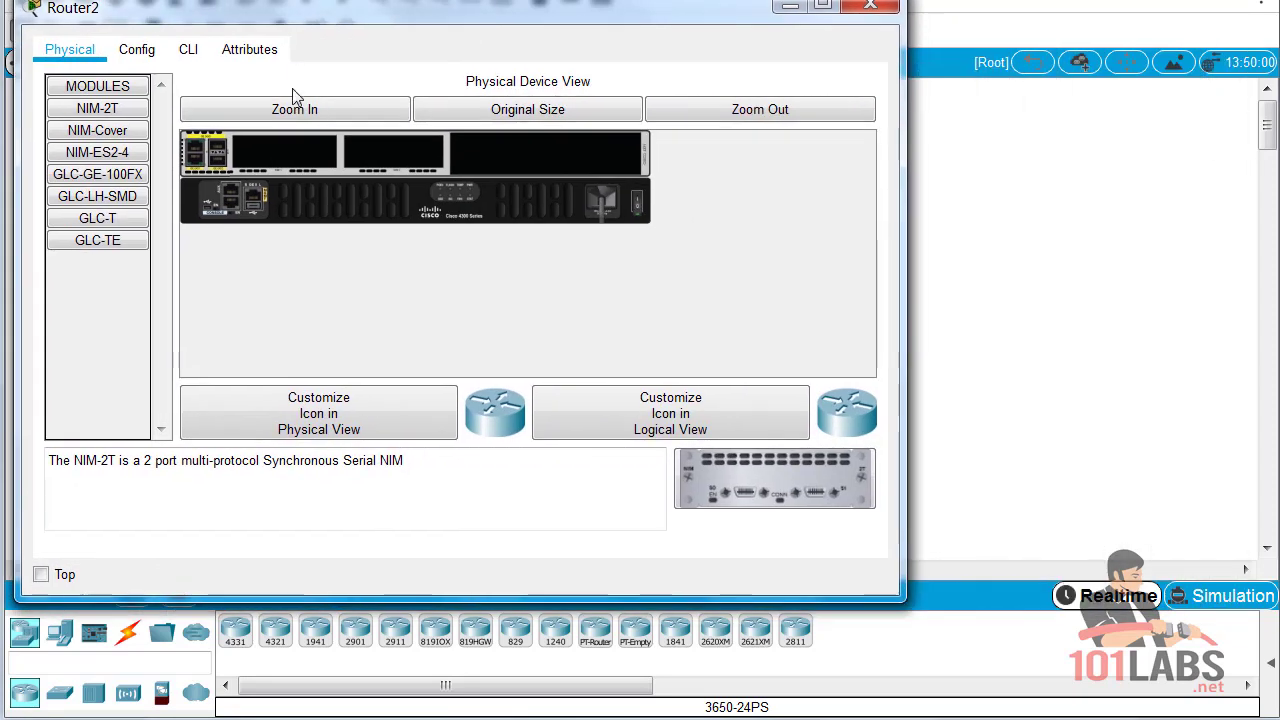
{"action": "left_click", "coordinate": [284, 110]}
{"action": "left_click_drag", "start_coordinate": [905, 599], "coordinate": [1261, 704]}
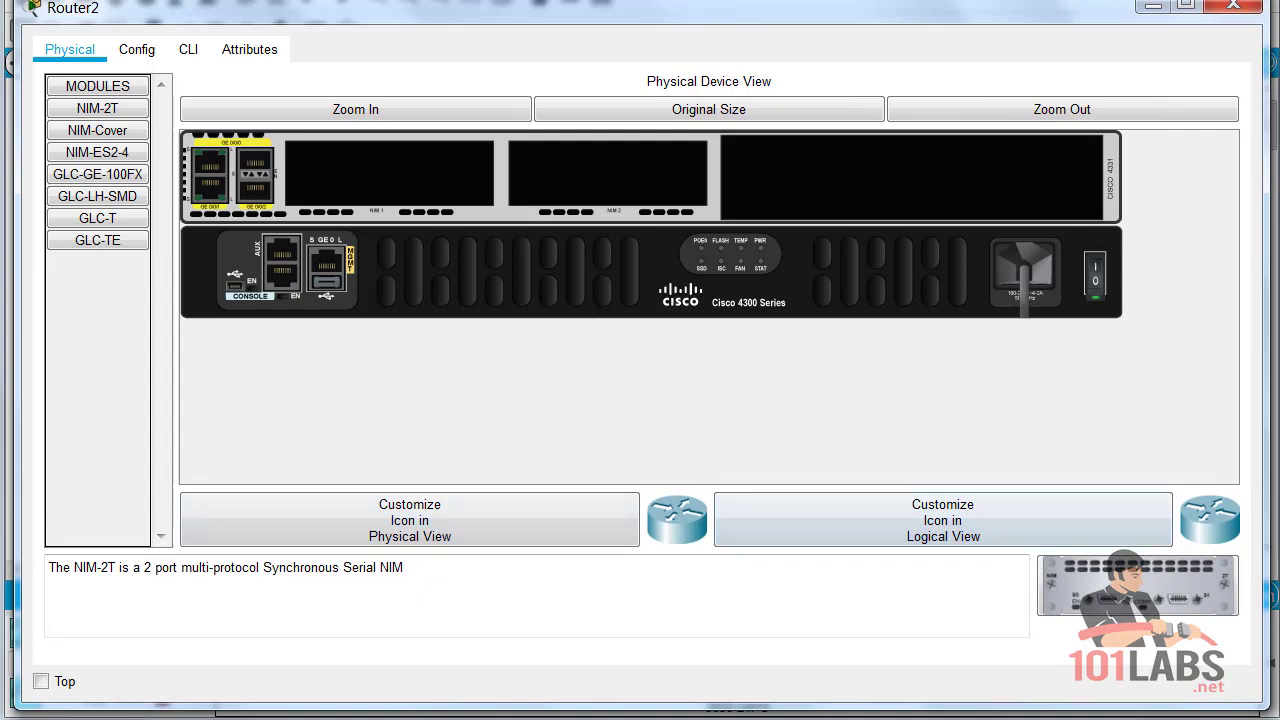
{"action": "right_click", "coordinate": [288, 715]}
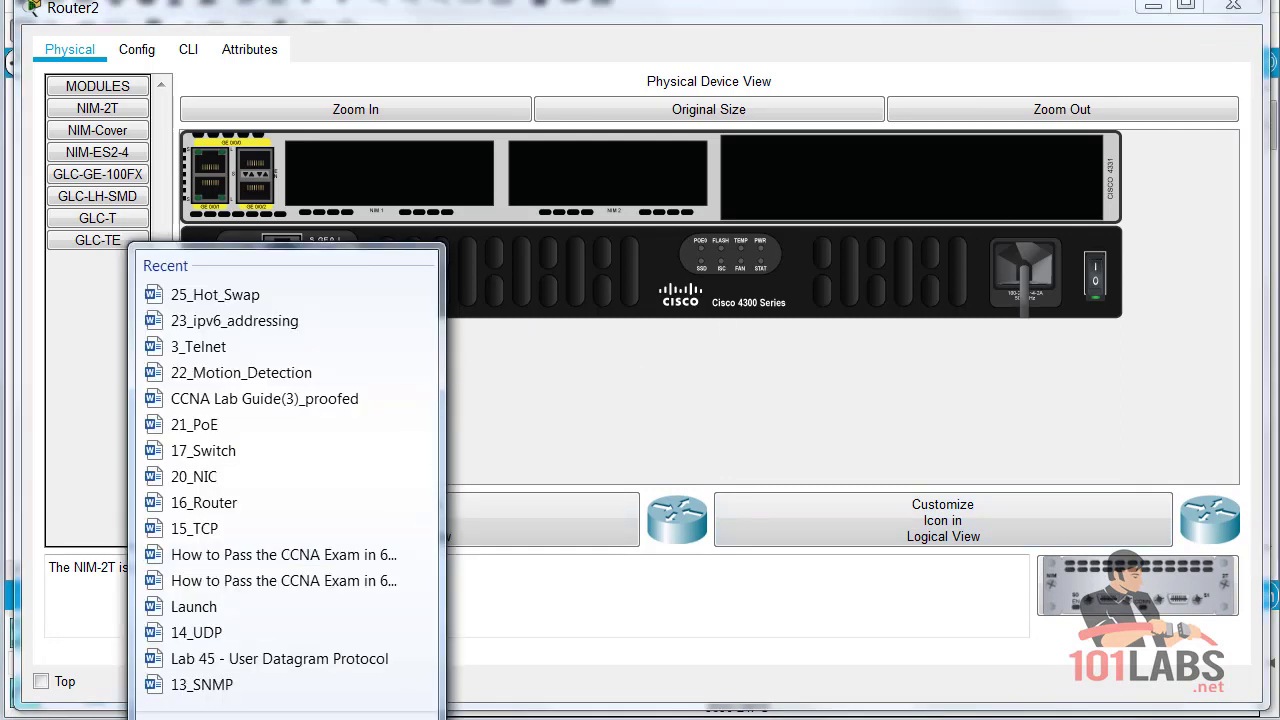
{"action": "key", "text": "Escape"}
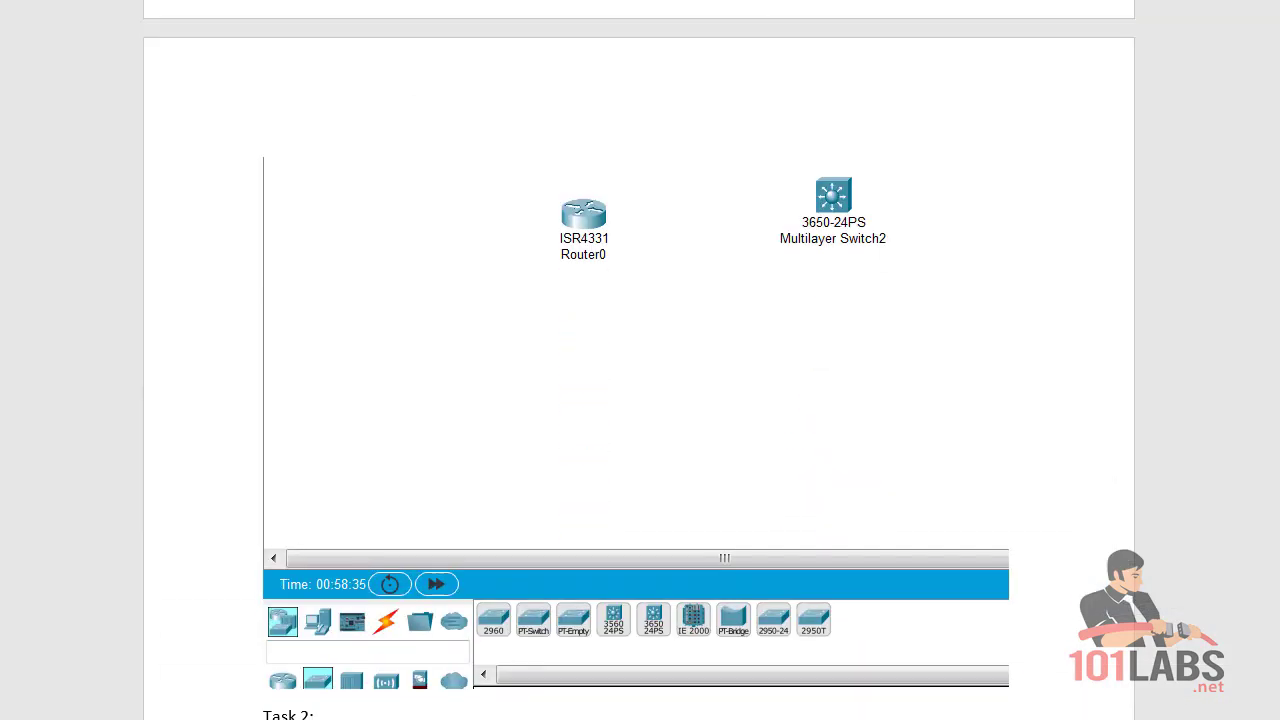
{"action": "scroll", "coordinate": [640, 360], "scroll_direction": "down", "scroll_amount": 8}
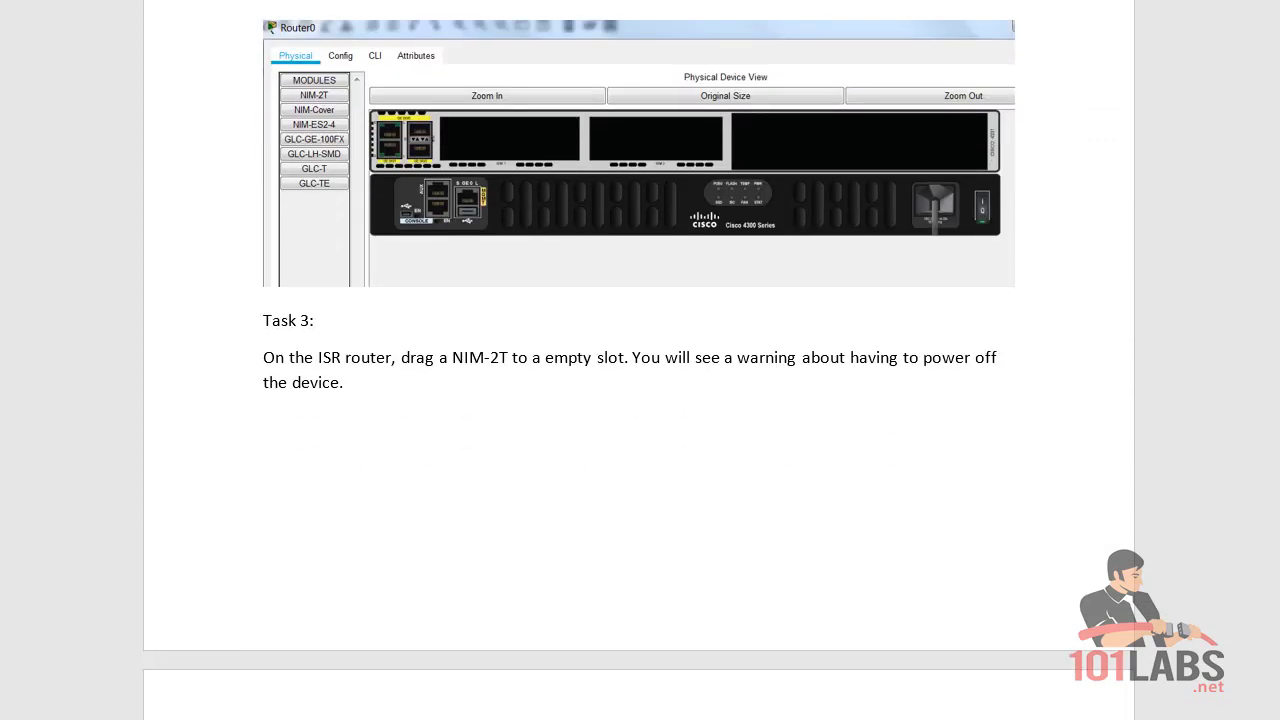
{"action": "scroll", "coordinate": [423, 242], "scroll_direction": "down", "scroll_amount": 3}
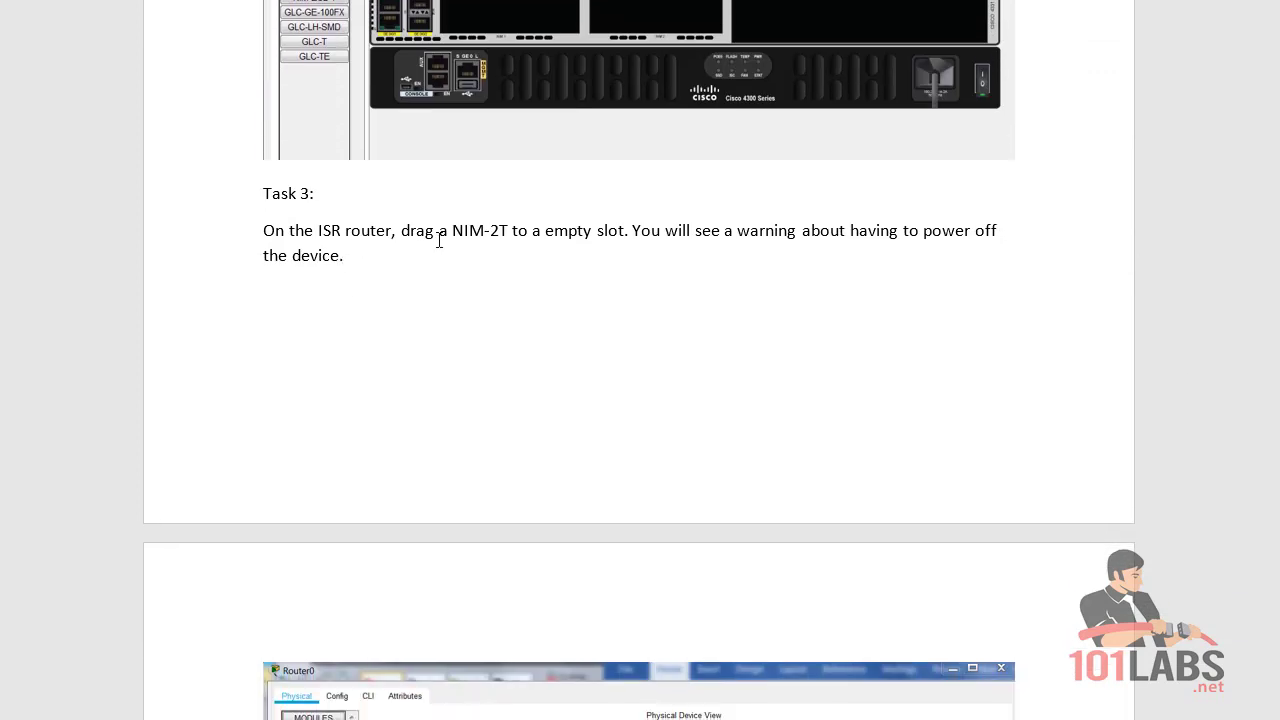
{"action": "left_click_drag", "start_coordinate": [438, 240], "coordinate": [532, 240]}
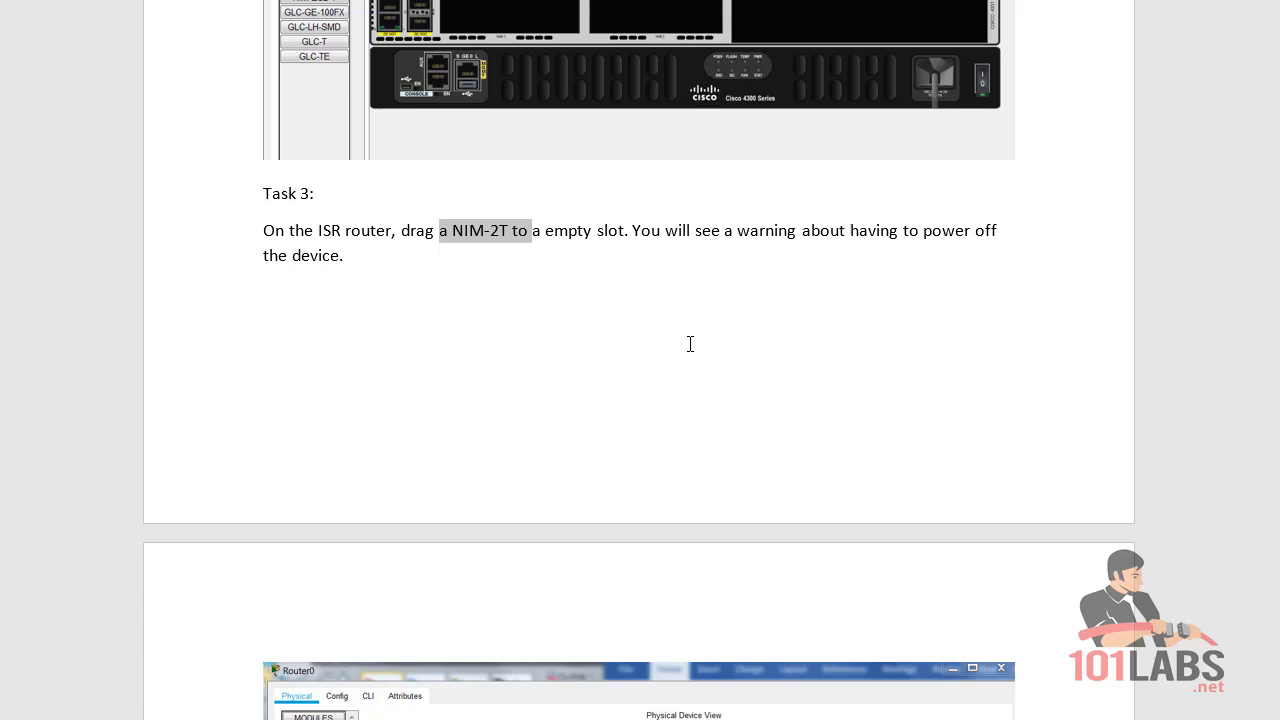
{"action": "scroll", "coordinate": [690, 344], "scroll_direction": "down", "scroll_amount": 1}
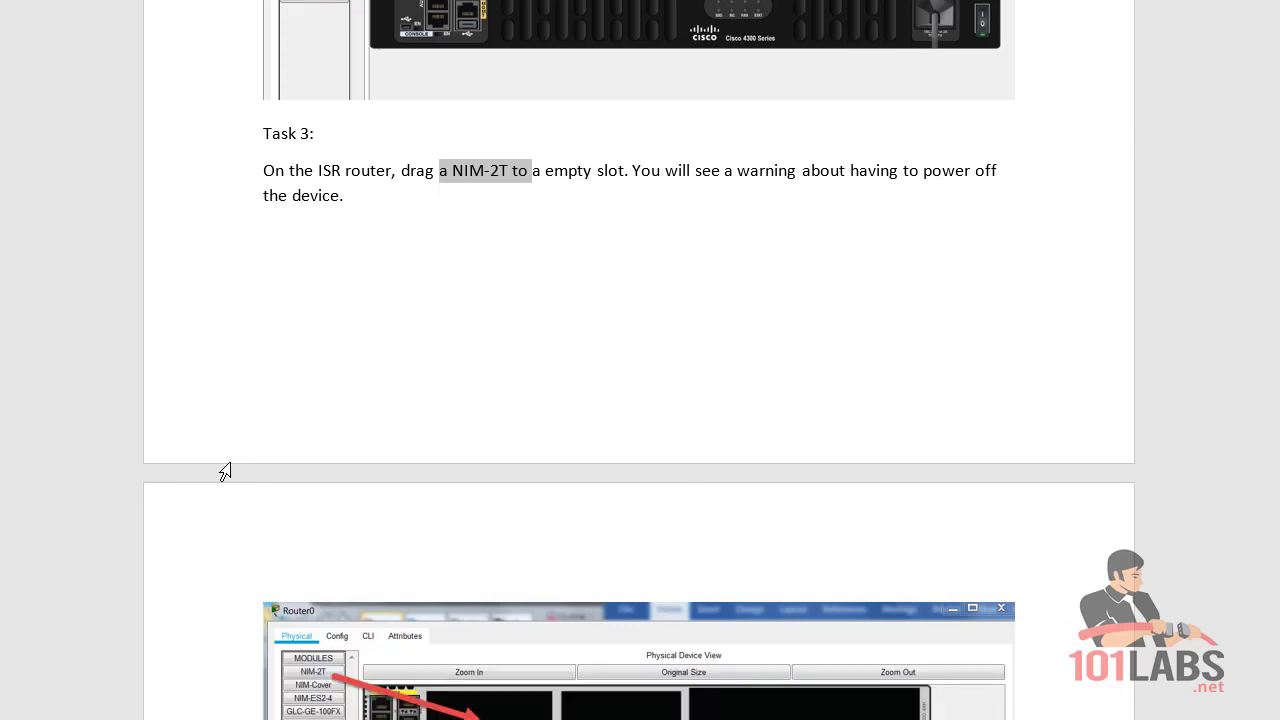
{"action": "key", "text": "alt+Tab"}
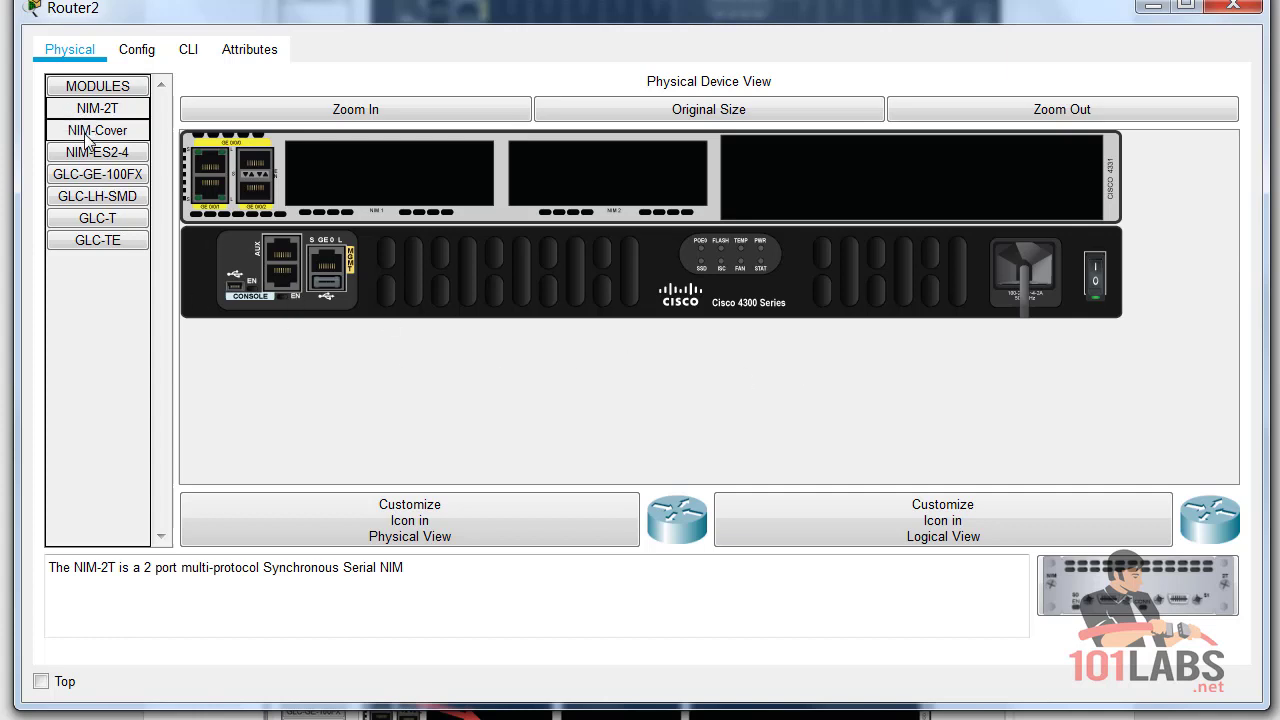
{"action": "left_click_drag", "start_coordinate": [88, 108], "coordinate": [363, 171]}
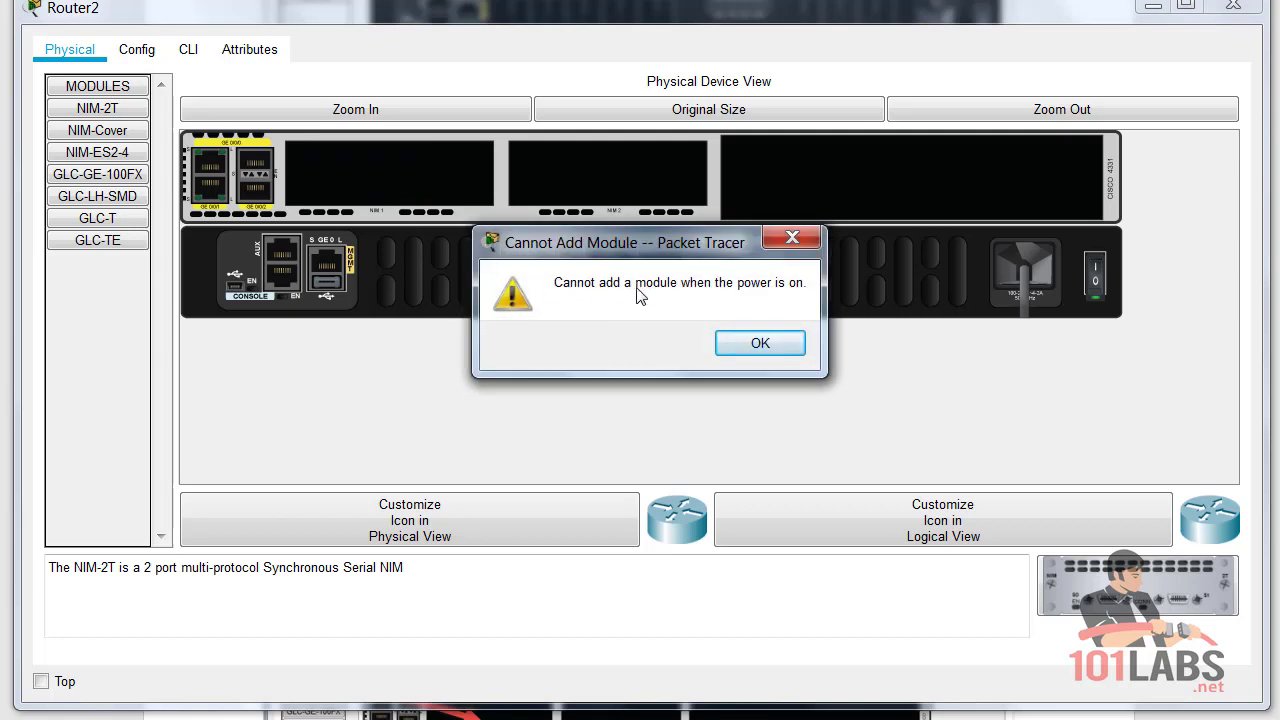
{"action": "left_click", "coordinate": [775, 343]}
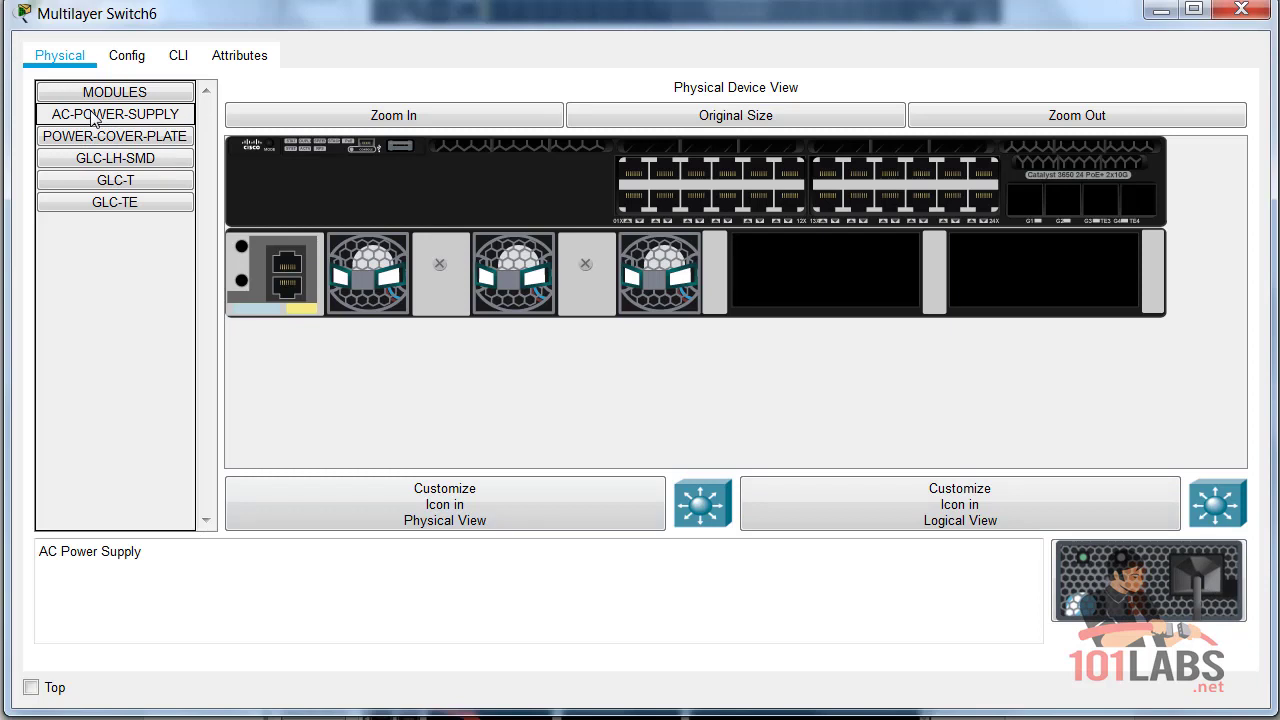
Step: Fit two AC power supplies in the 3650 switch, decline its initial configuration dialog, then show its physical view
{"action": "left_click_drag", "start_coordinate": [1122, 610], "coordinate": [785, 262]}
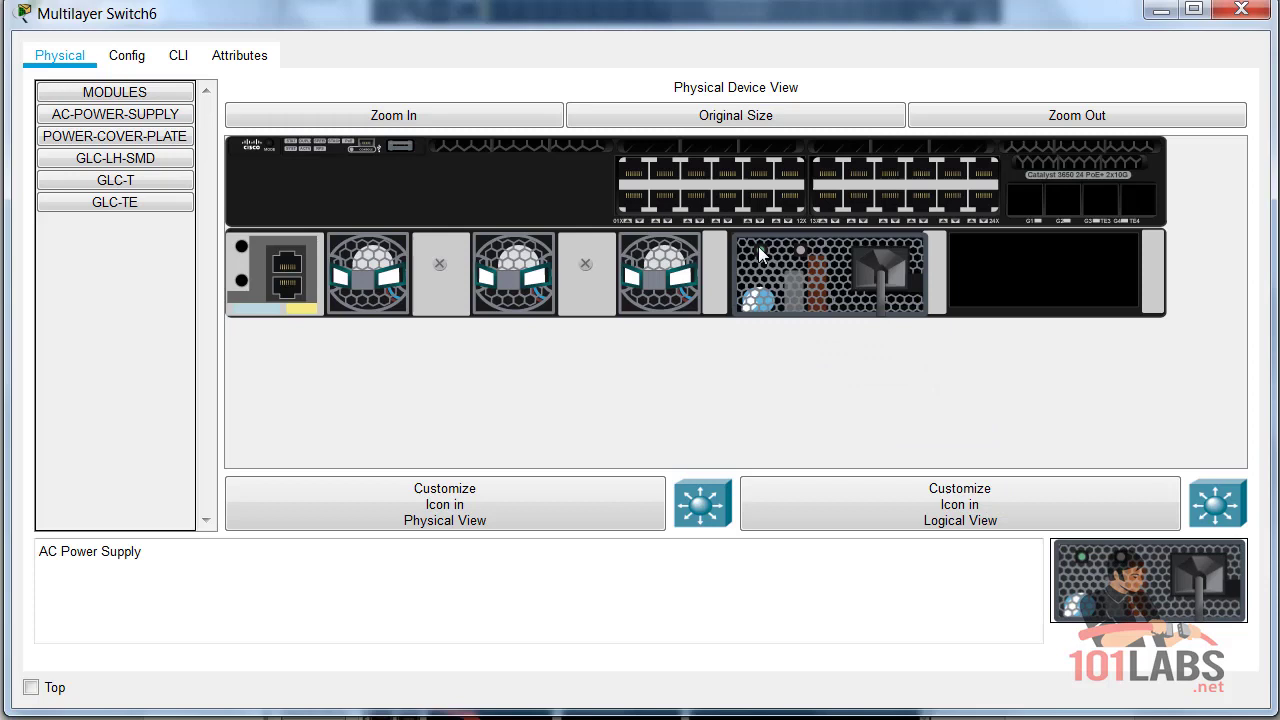
{"action": "left_click_drag", "start_coordinate": [1120, 575], "coordinate": [1050, 315]}
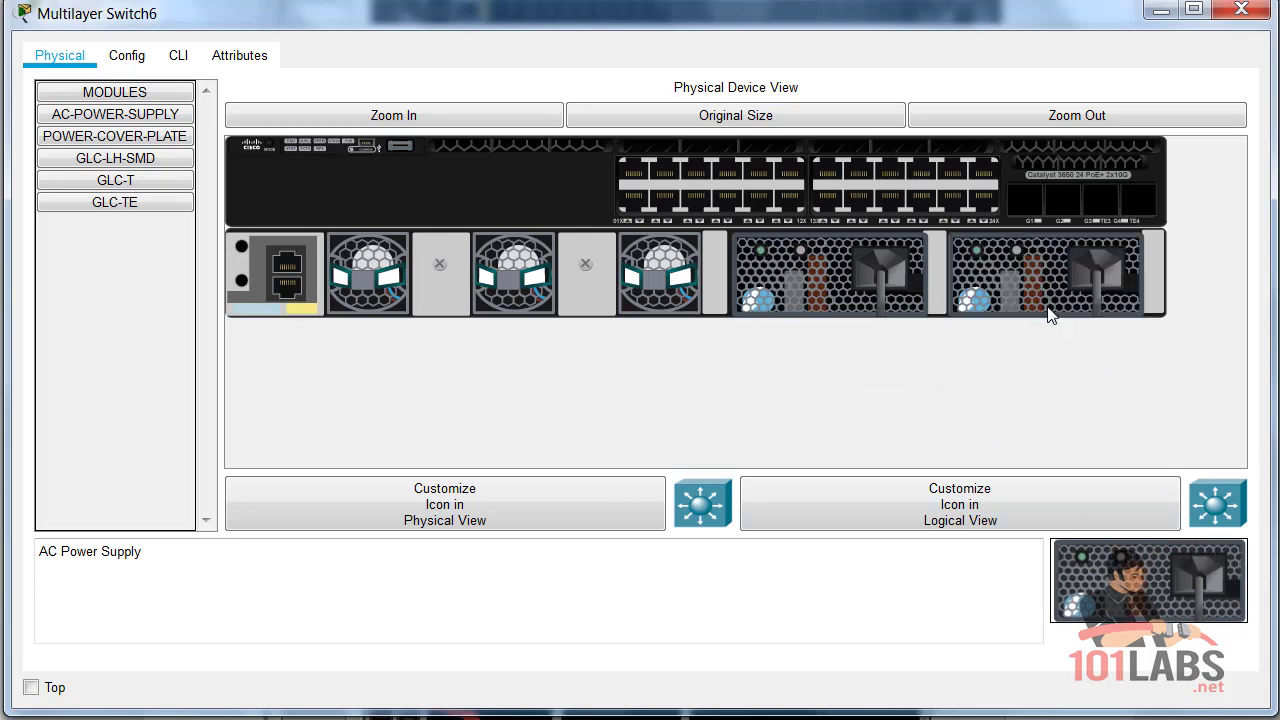
{"action": "left_click", "coordinate": [182, 60]}
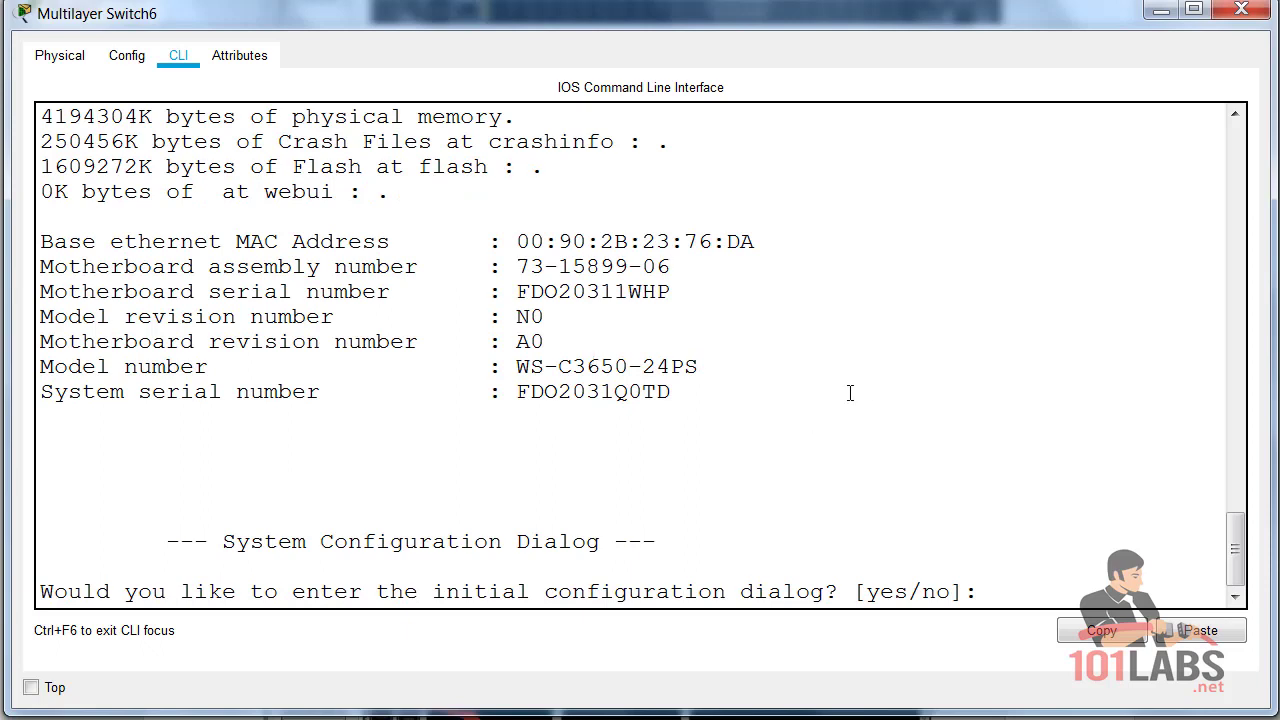
{"action": "key", "text": "Return"}
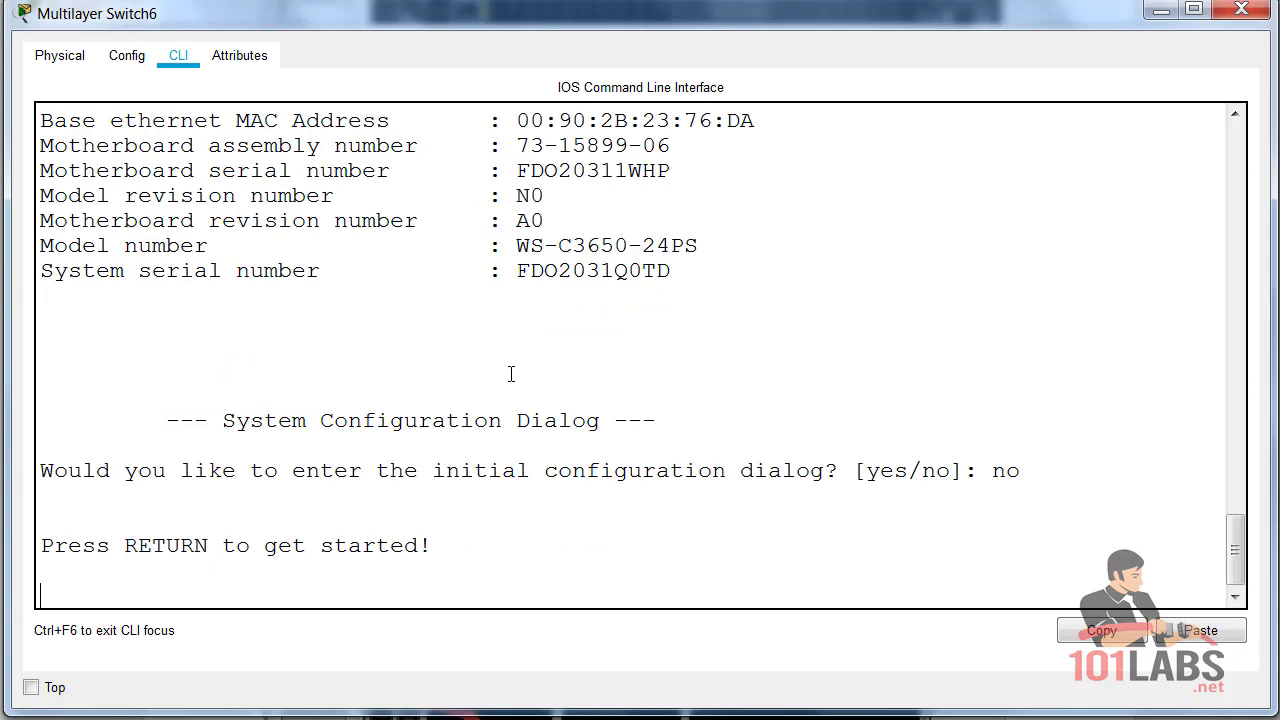
{"action": "key", "text": "Return"}
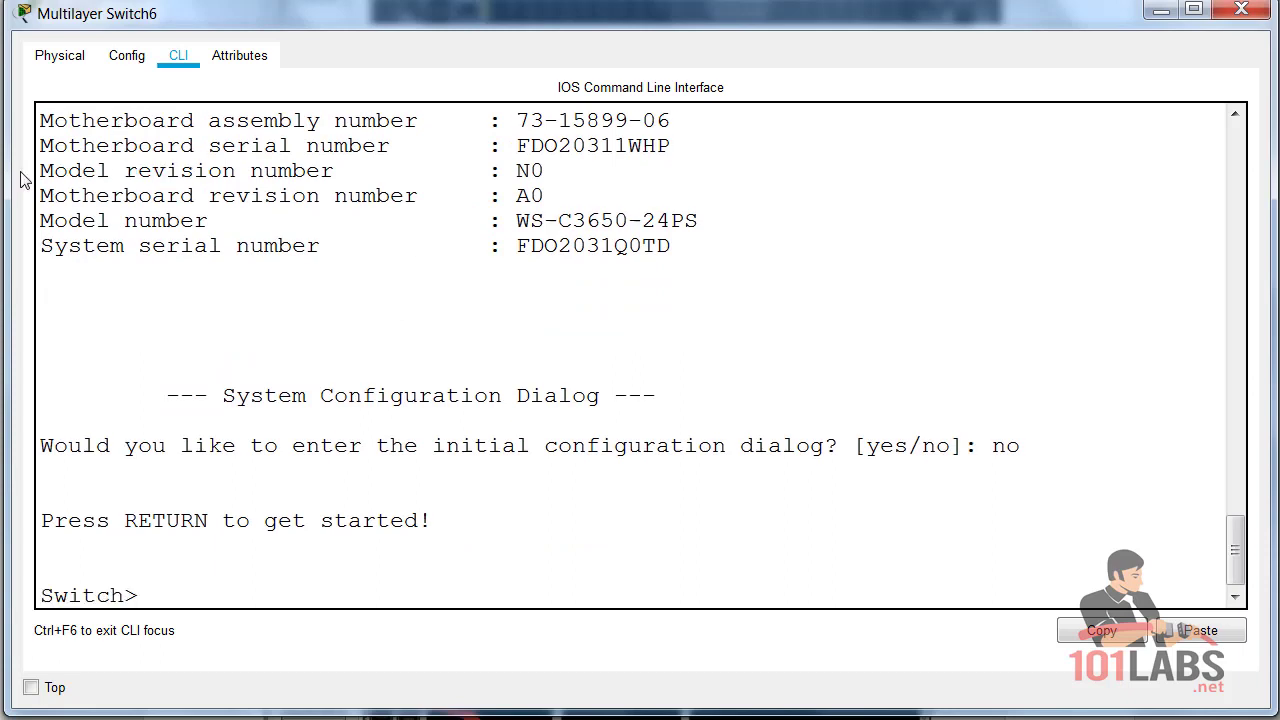
{"action": "left_click", "coordinate": [68, 58]}
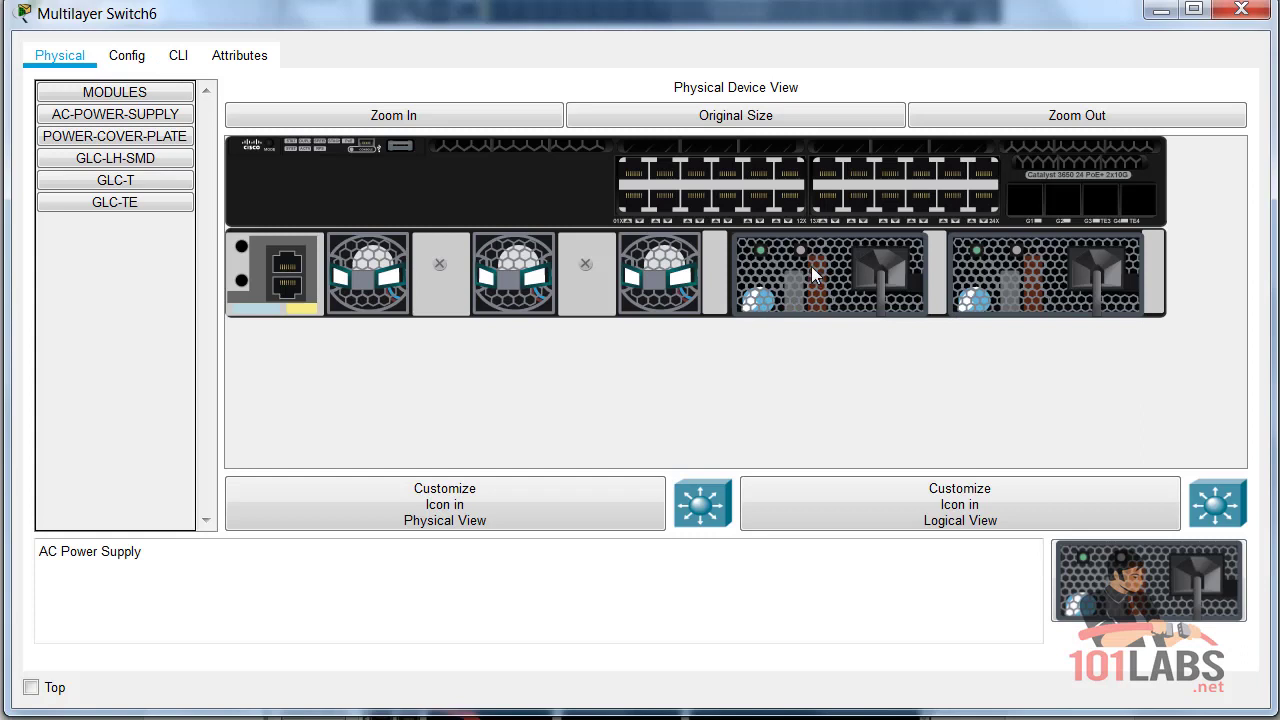
Step: Pull power supply A out and reinsert it, then highlight its removed and inserted console log messages
{"action": "left_click_drag", "start_coordinate": [812, 275], "coordinate": [836, 285]}
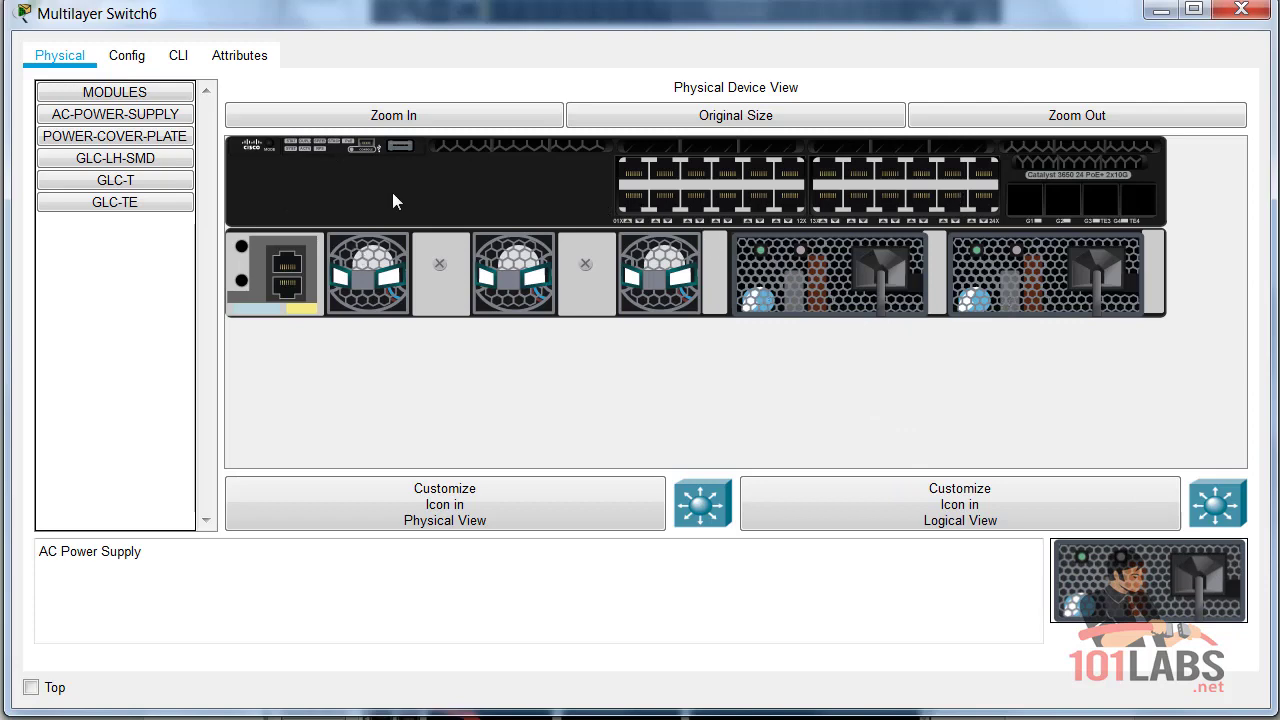
{"action": "left_click", "coordinate": [180, 60]}
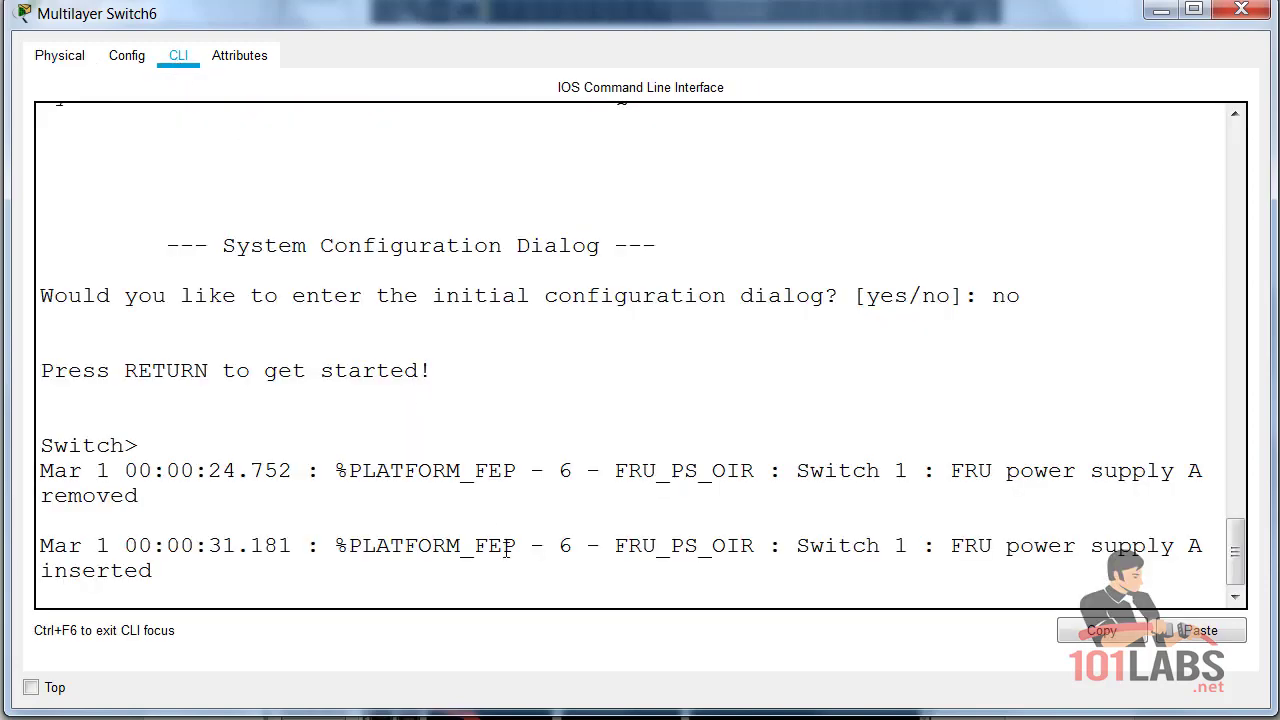
{"action": "left_click_drag", "start_coordinate": [42, 460], "coordinate": [818, 519]}
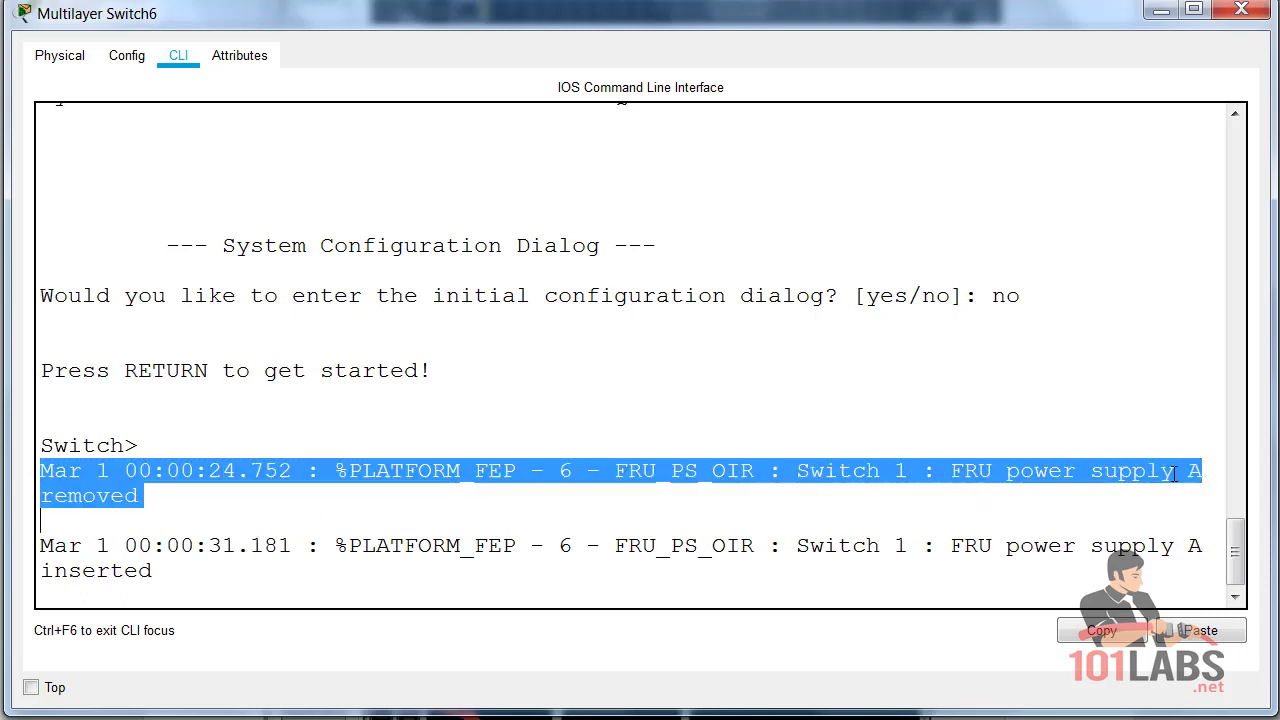
{"action": "left_click_drag", "start_coordinate": [52, 547], "coordinate": [732, 597]}
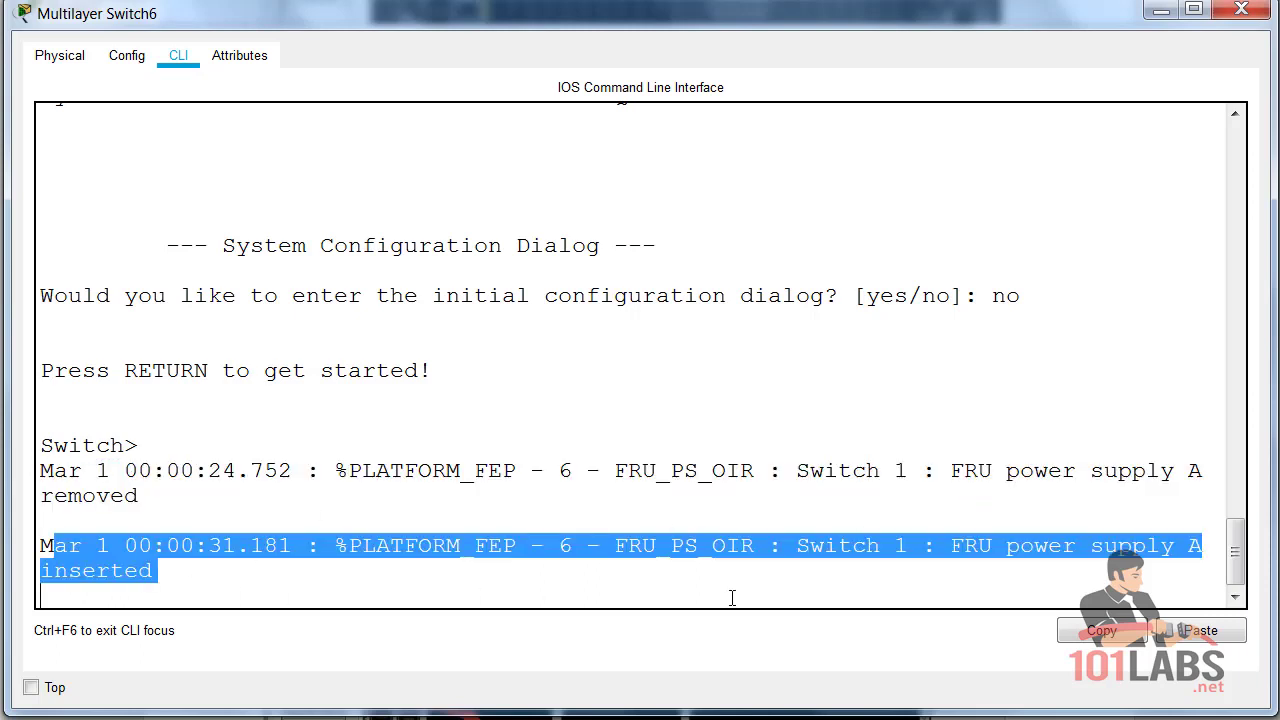
{"action": "key", "text": "ctrl+c"}
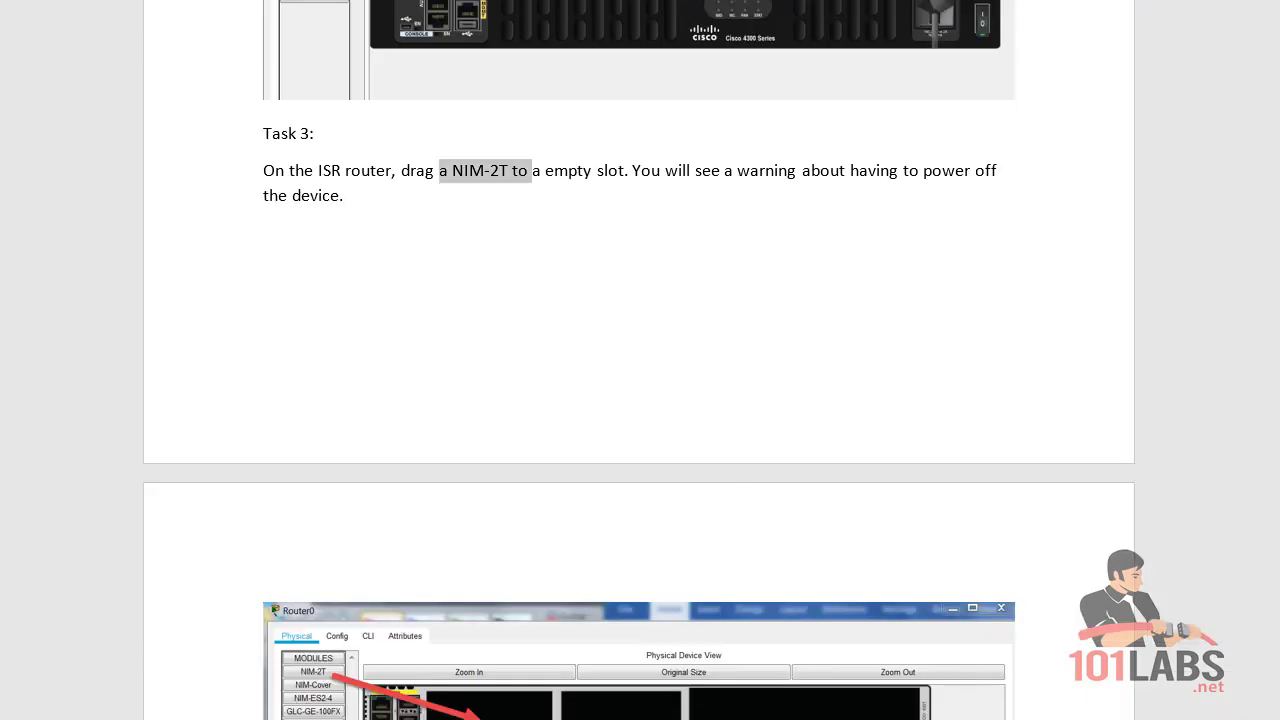
Step: Scroll the lab guide to Task 4 and the note on dragging modules into uplink slots
{"action": "scroll", "coordinate": [640, 360], "scroll_direction": "down", "scroll_amount": 15}
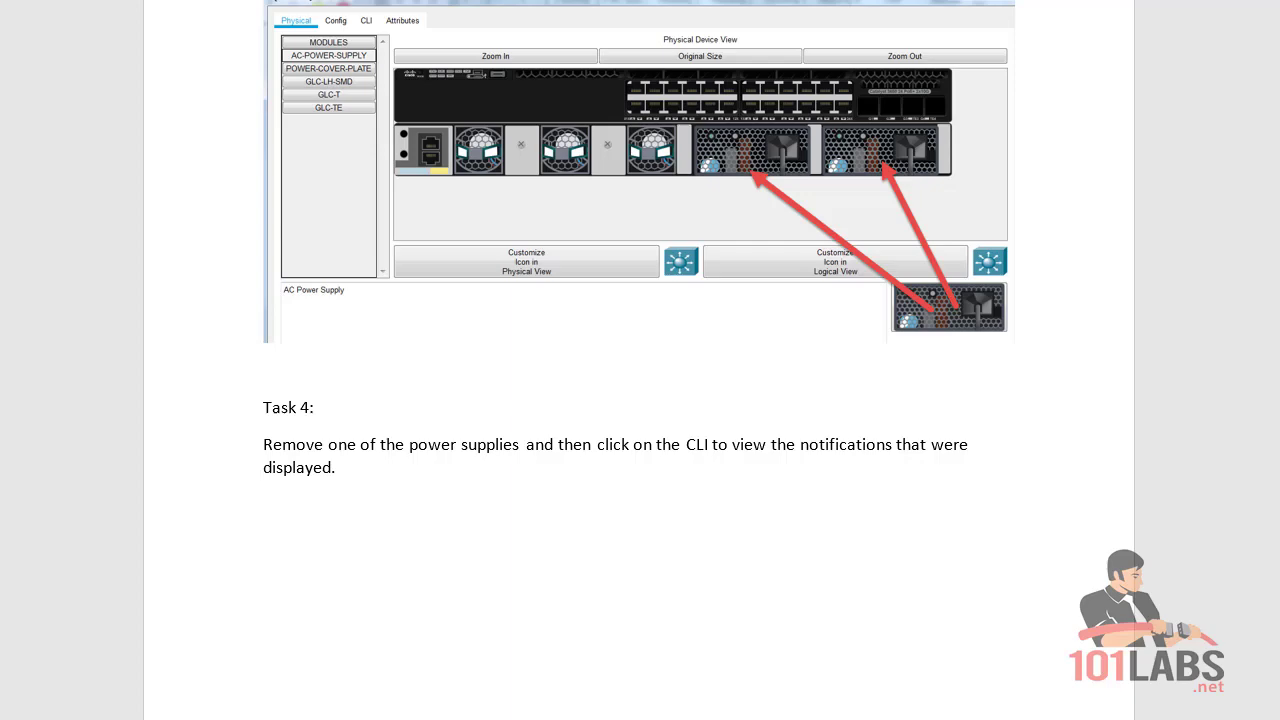
{"action": "scroll", "coordinate": [640, 360], "scroll_direction": "down", "scroll_amount": 15}
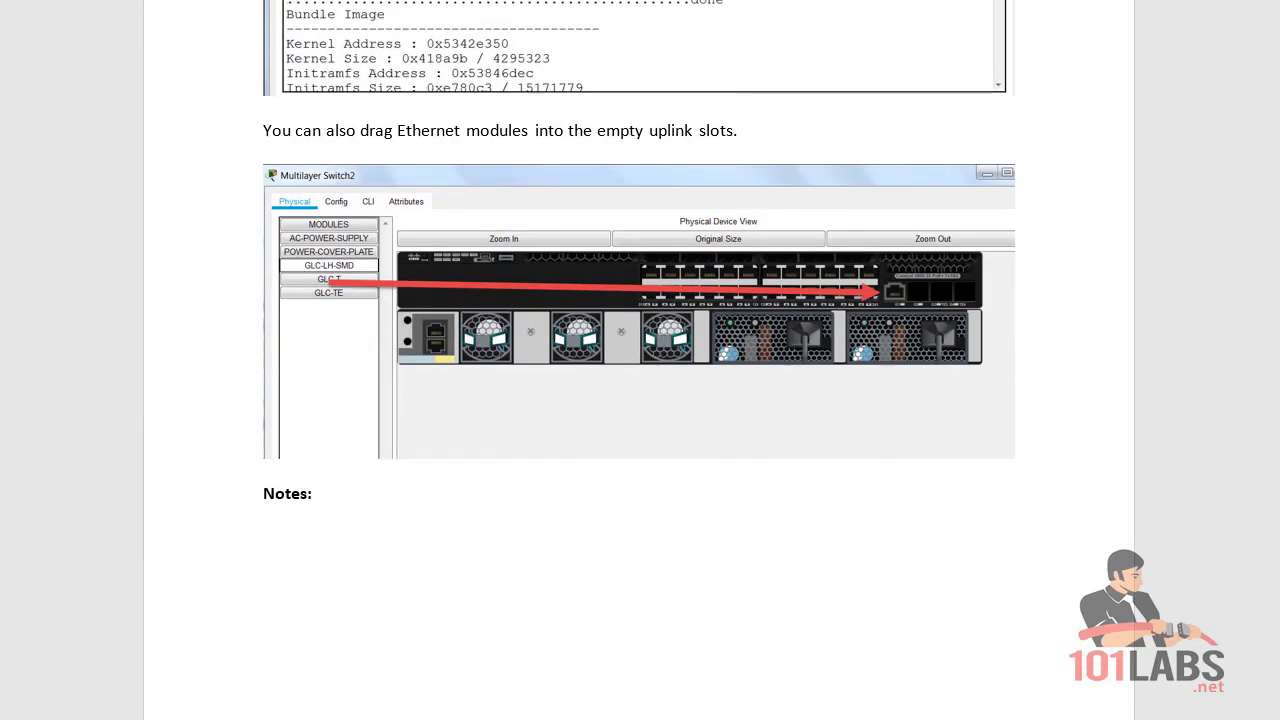
{"action": "scroll", "coordinate": [640, 360], "scroll_direction": "up", "scroll_amount": 2}
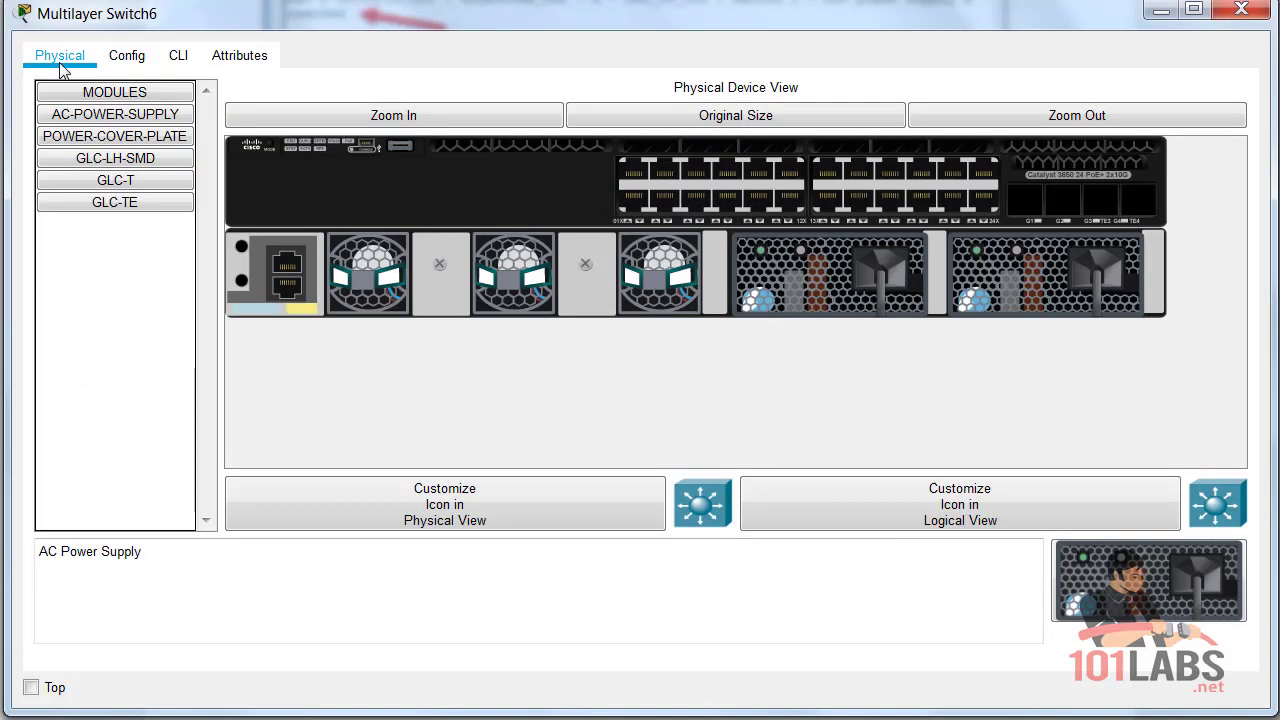
Step: Check the GLC-LH-SMD description, then insert GLC-LH-SMD, GLC-T and GLC-TE into uplink slots 1-3
{"action": "left_click", "coordinate": [62, 62]}
{"action": "left_click", "coordinate": [116, 160]}
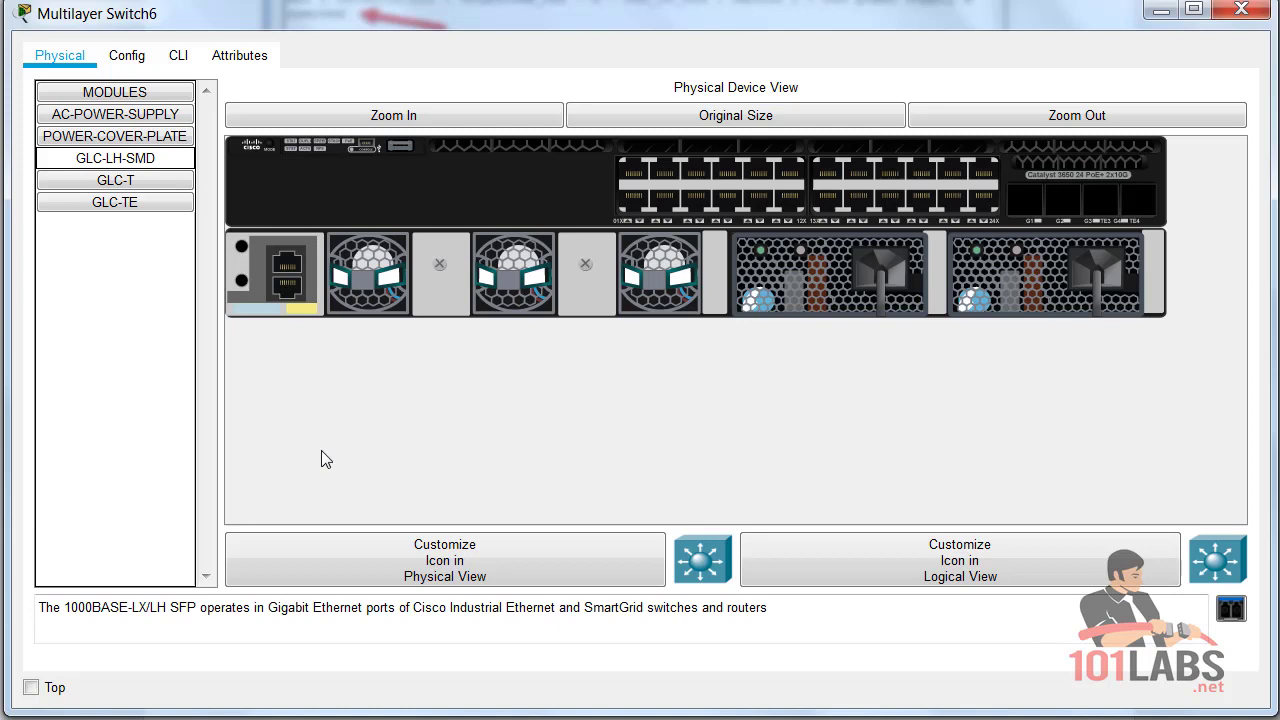
{"action": "left_click_drag", "start_coordinate": [44, 612], "coordinate": [766, 607]}
{"action": "left_click", "coordinate": [116, 158]}
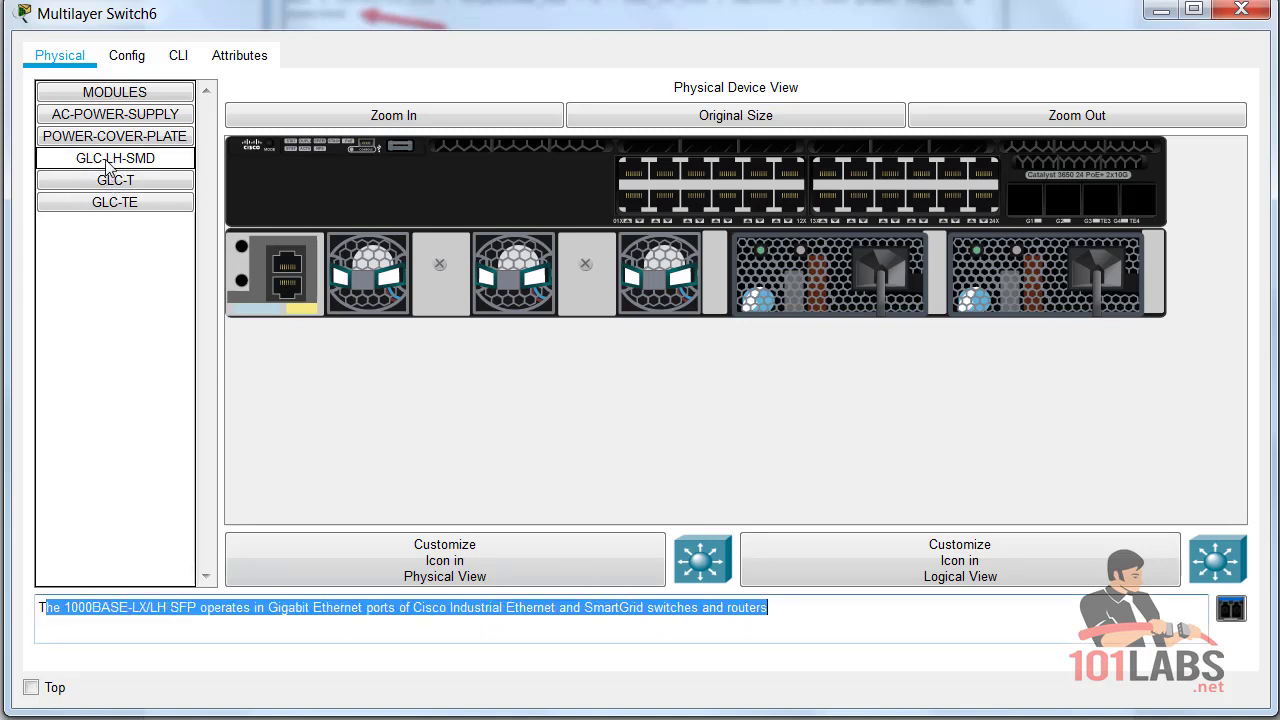
{"action": "left_click_drag", "start_coordinate": [1020, 205], "coordinate": [1020, 205]}
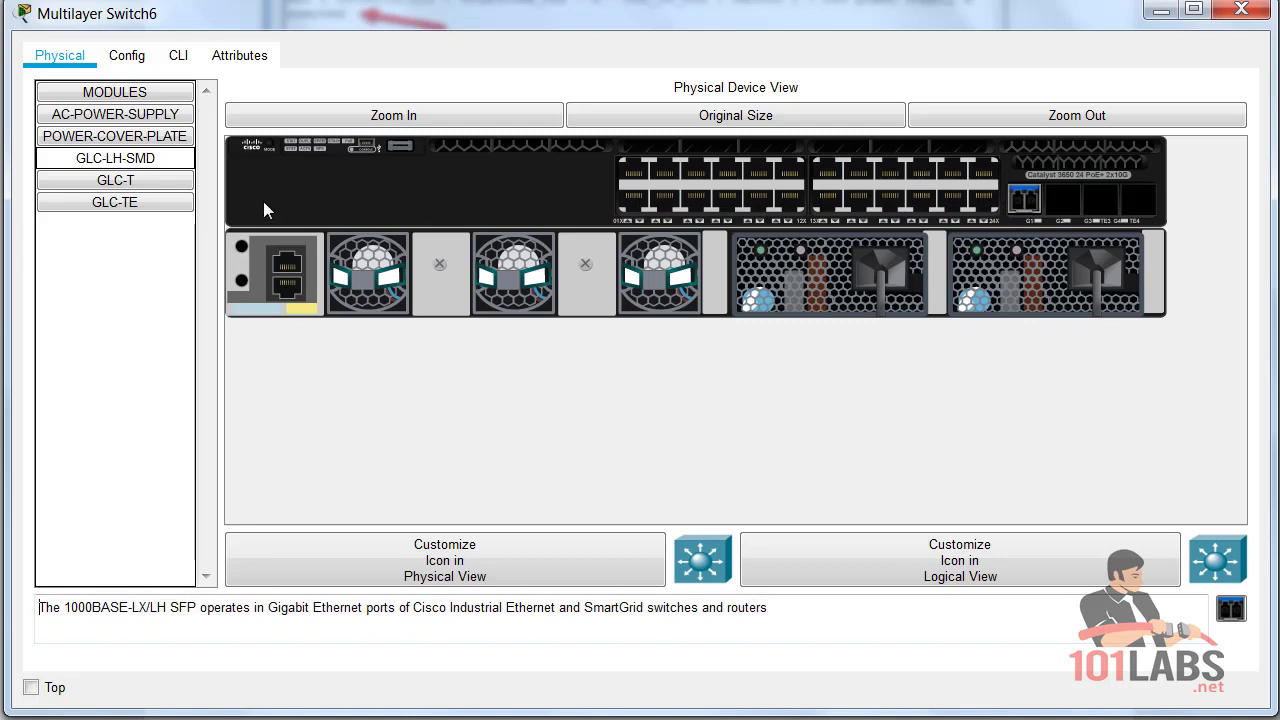
{"action": "left_click_drag", "start_coordinate": [130, 181], "coordinate": [1051, 205]}
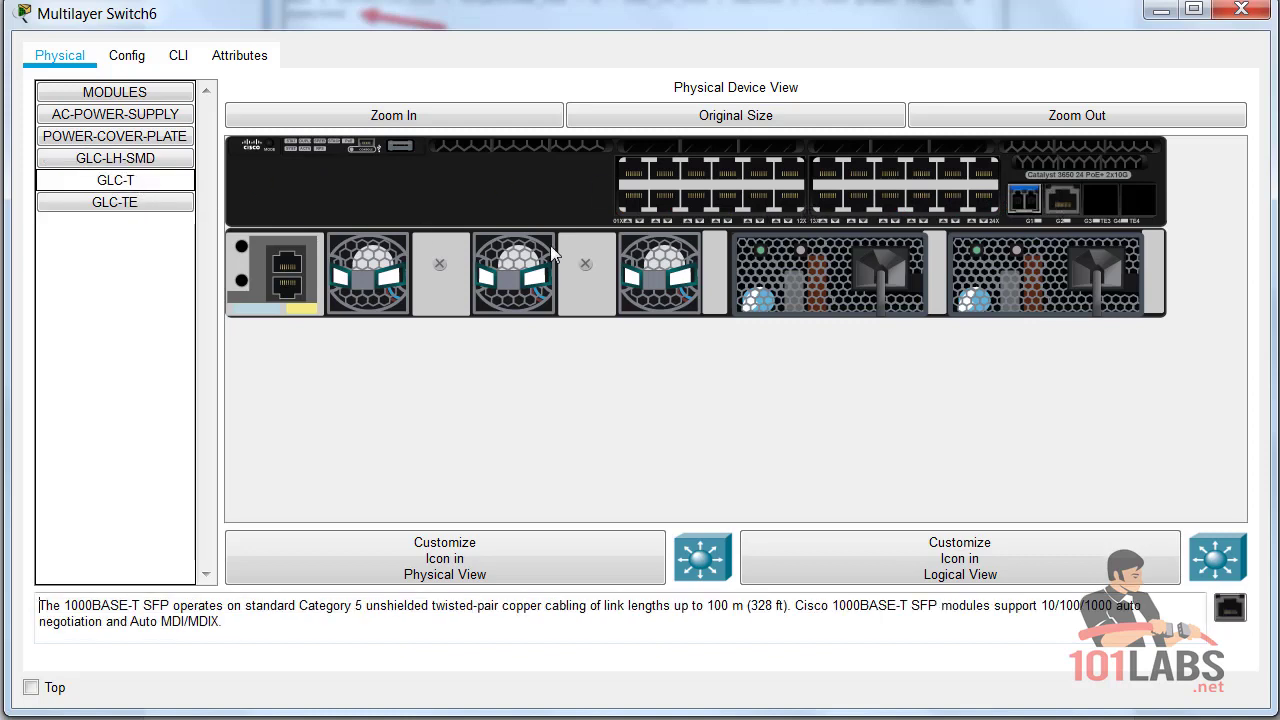
{"action": "left_click_drag", "start_coordinate": [117, 202], "coordinate": [1100, 207]}
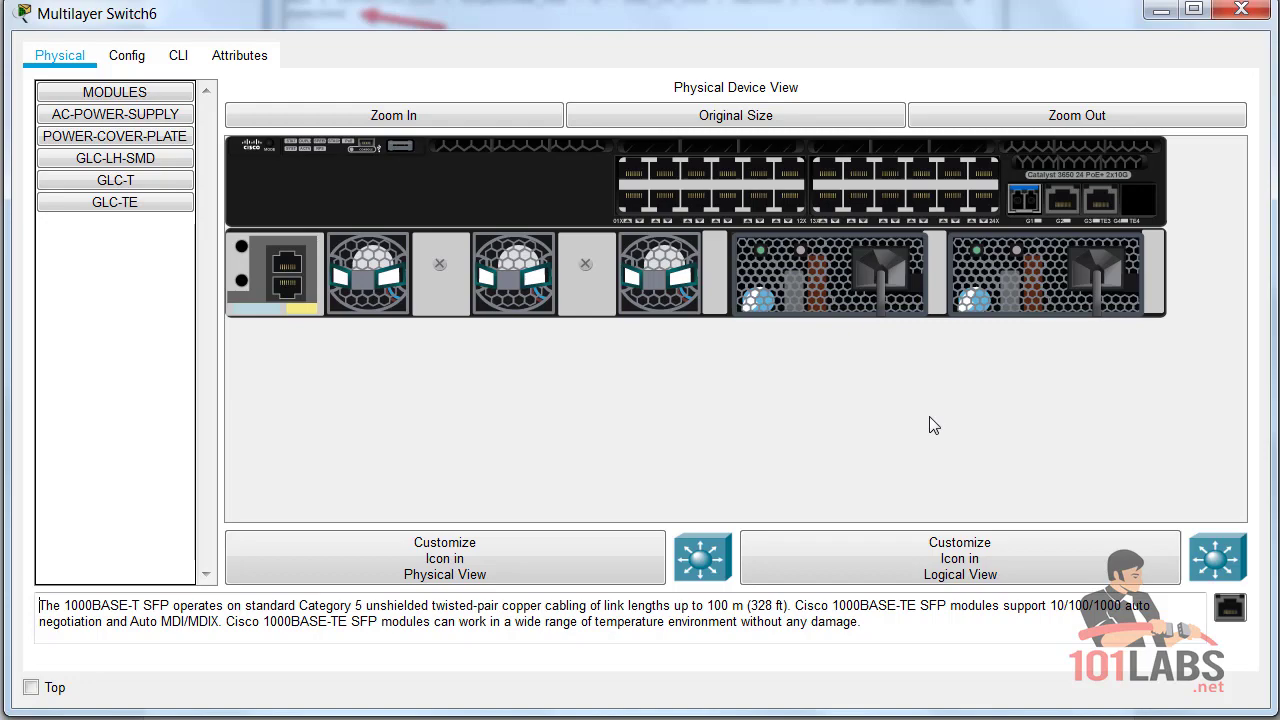
Step: Minimize Multilayer Switch6's window and show the End Devices catalogue
{"action": "left_click", "coordinate": [1161, 10]}
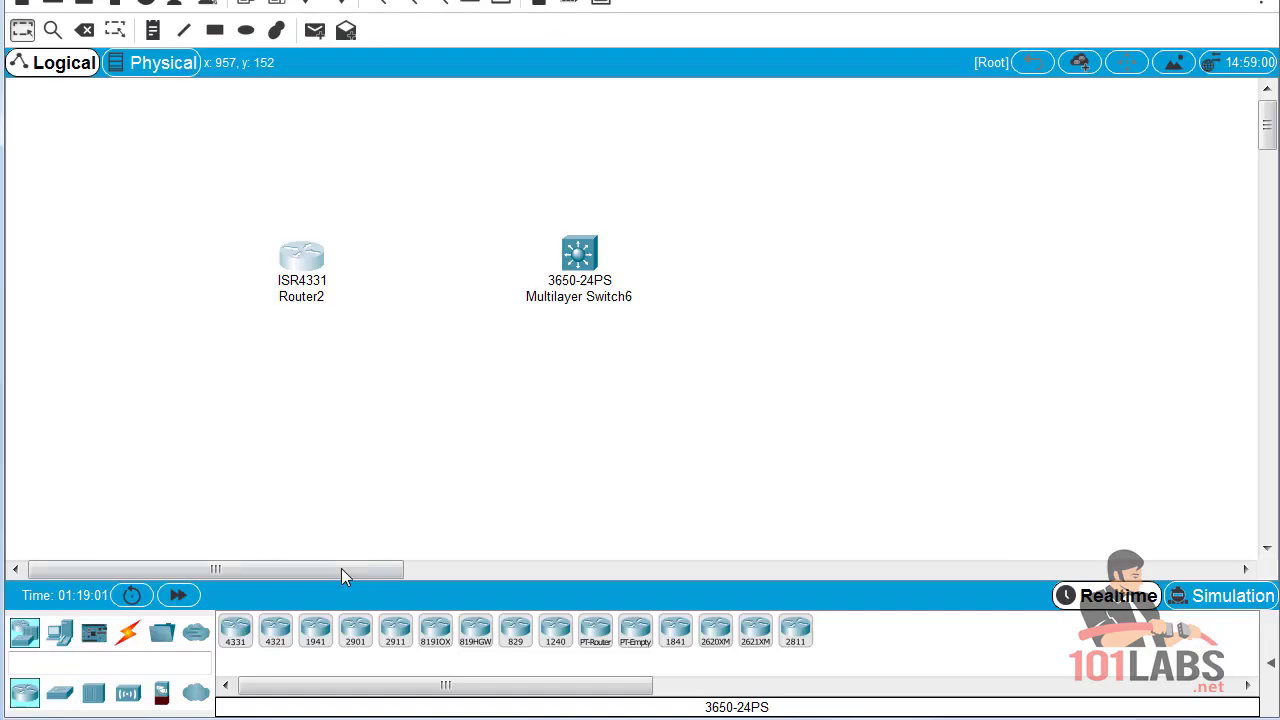
{"action": "left_click", "coordinate": [50, 636]}
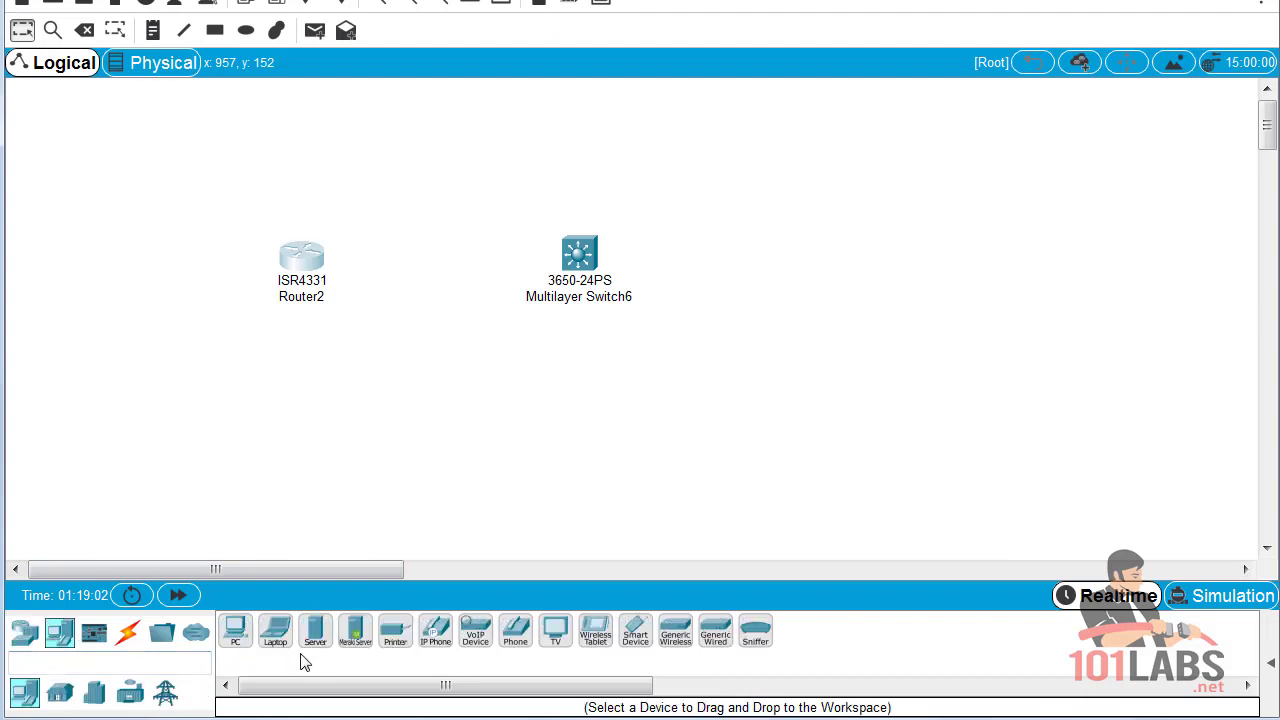